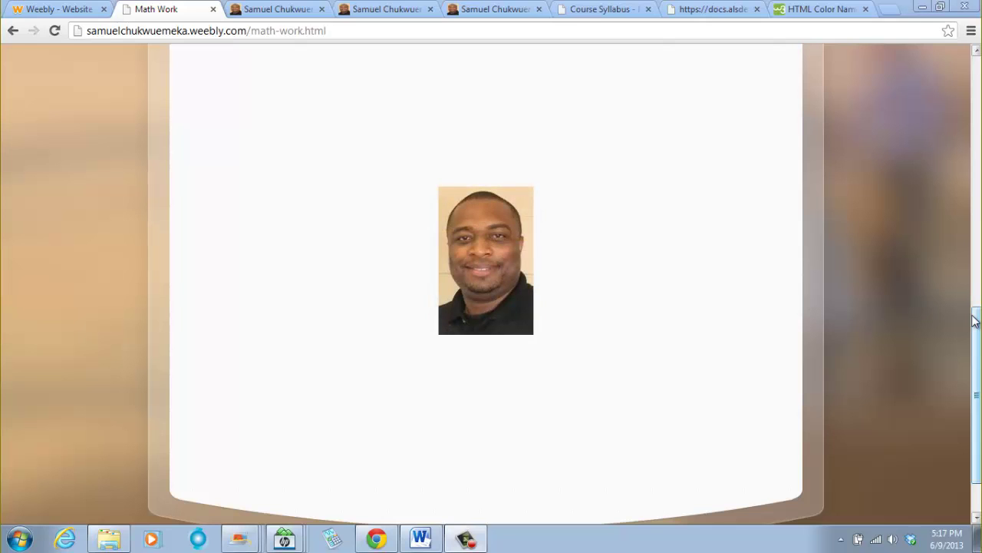
In the Weebly editor, open the Math Work page from the Math Documents menu.
left_click(55, 11)
scroll(207, 305, "up", 10)
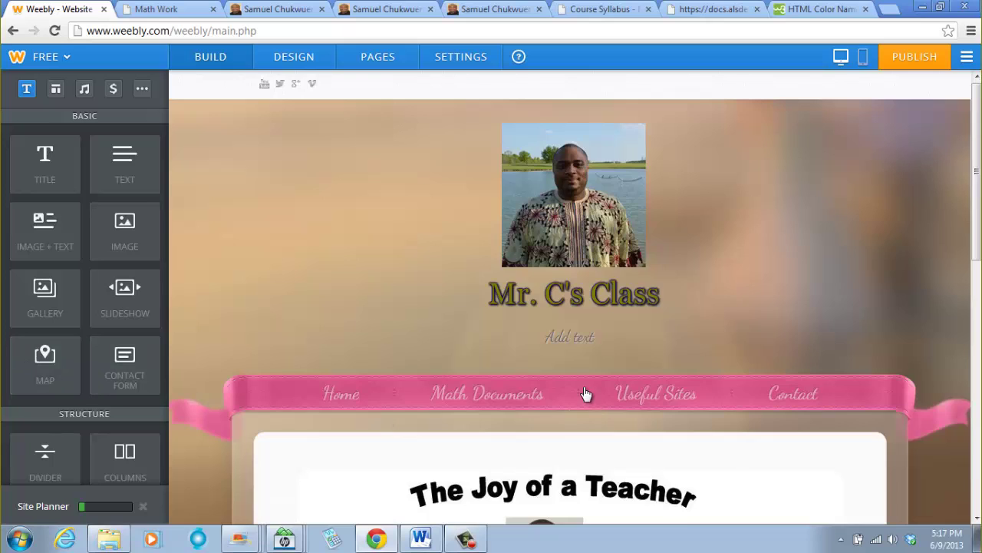
scroll(438, 332, "down", 1)
mouse_move(437, 332)
scroll(437, 332, "down", 1)
mouse_move(465, 250)
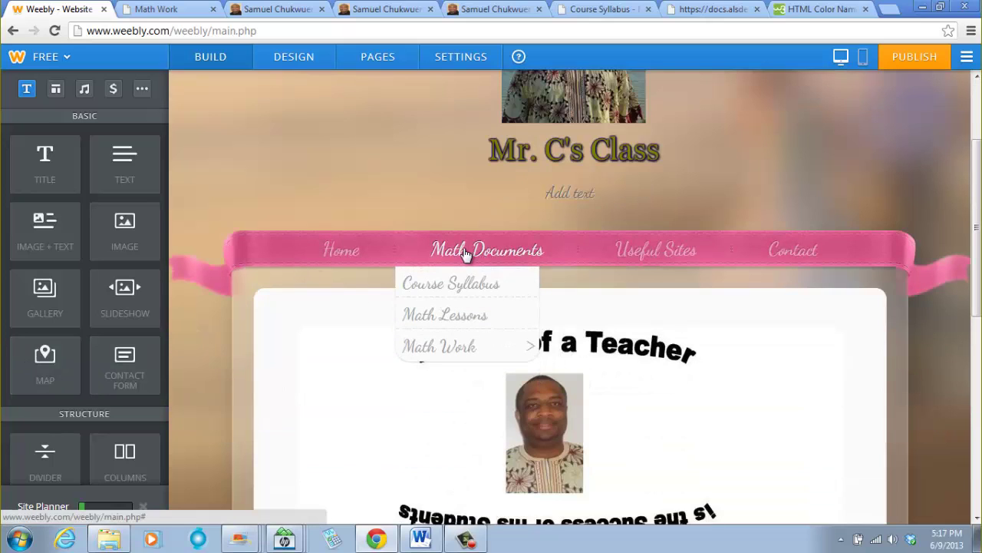
mouse_move(456, 347)
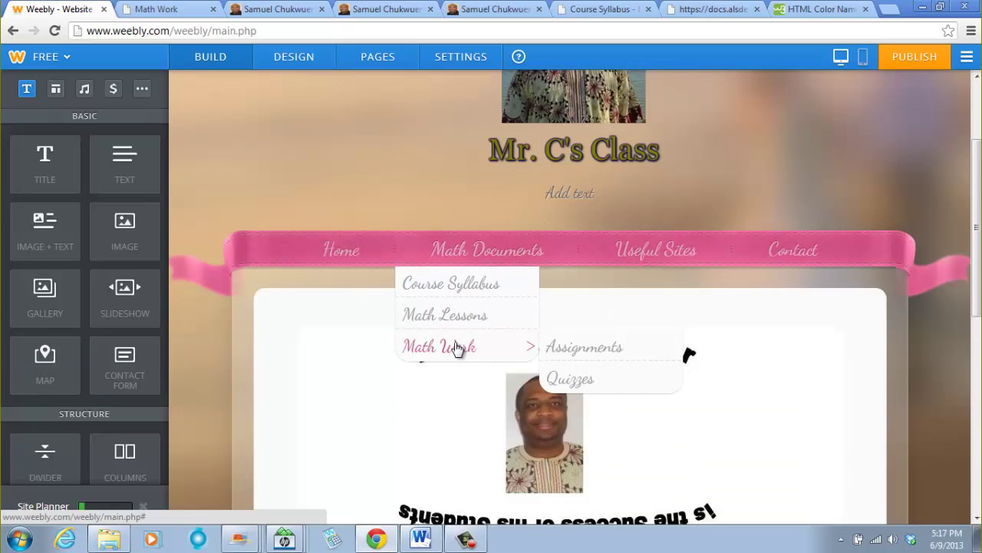
left_click(456, 347)
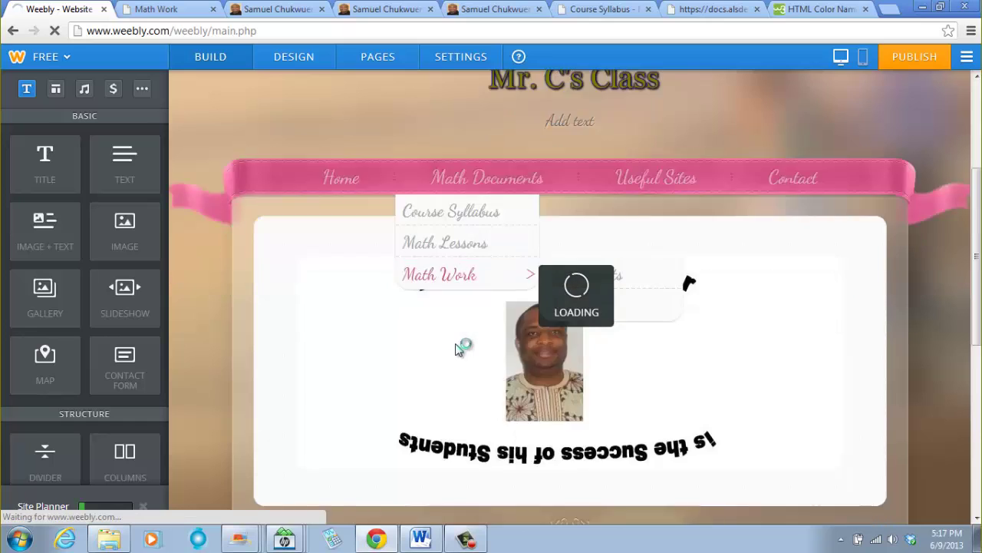
Scroll the Math Work page down to its empty content section.
scroll(551, 379, "up", 4)
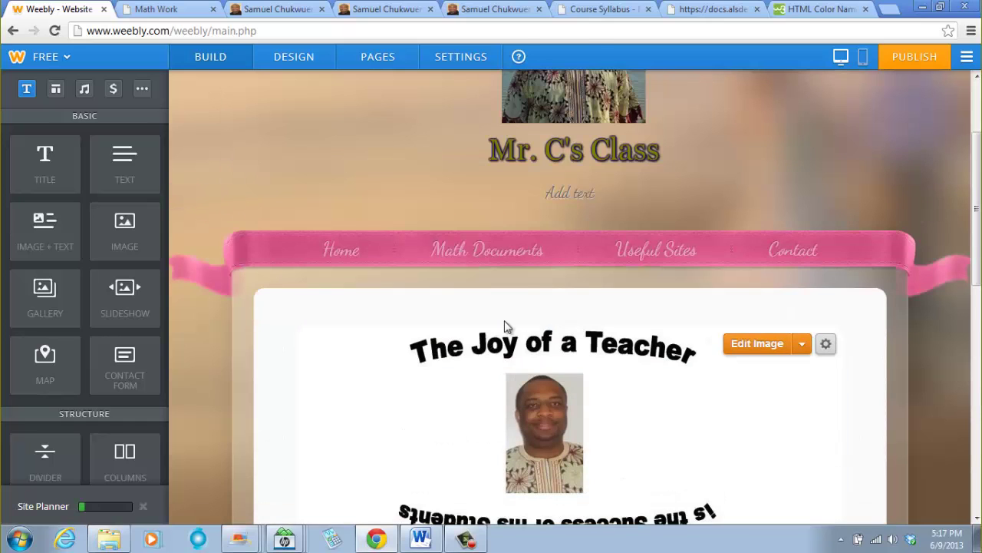
mouse_move(479, 255)
mouse_move(464, 349)
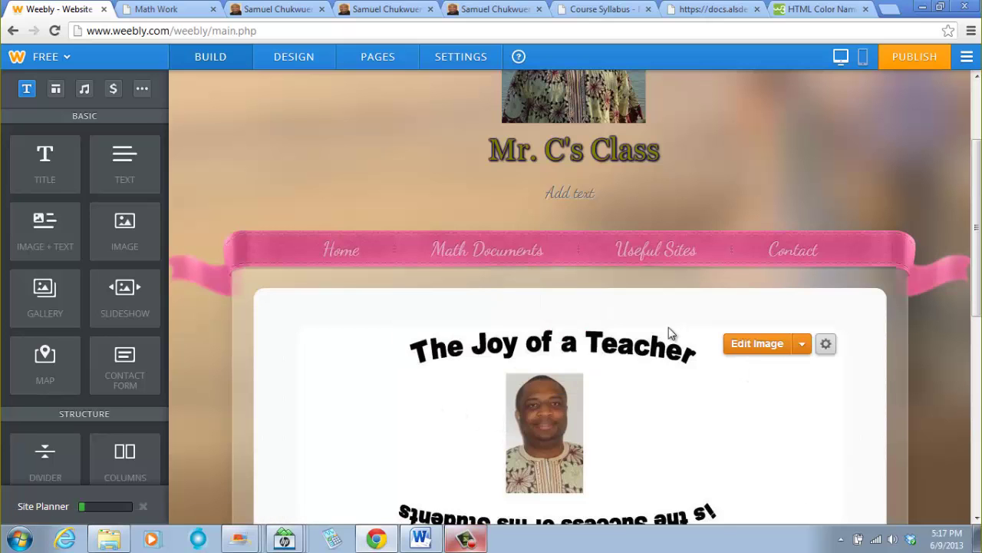
scroll(581, 409, "down", 5)
scroll(581, 409, "up", 5)
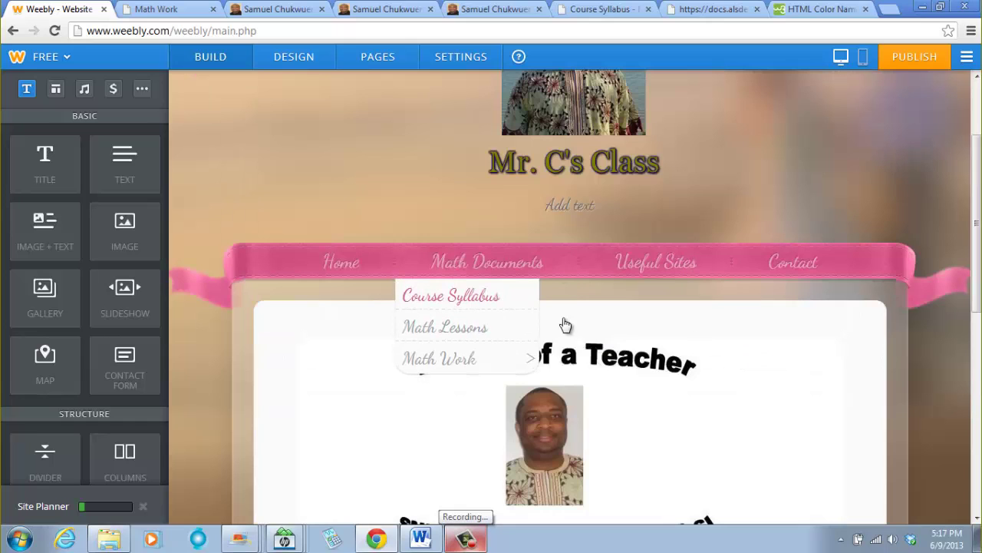
mouse_move(537, 358)
scroll(623, 416, "down", 6)
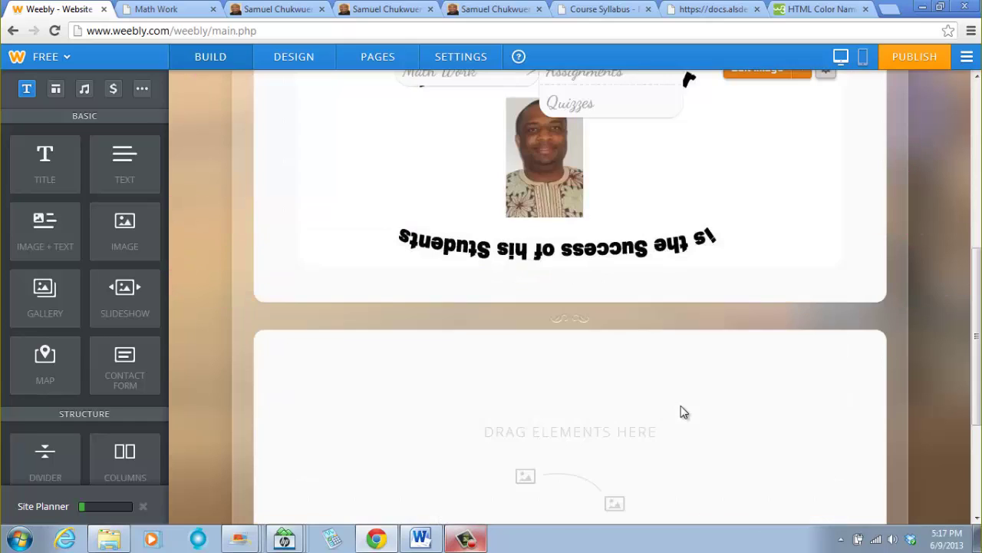
scroll(476, 299, "up", 3)
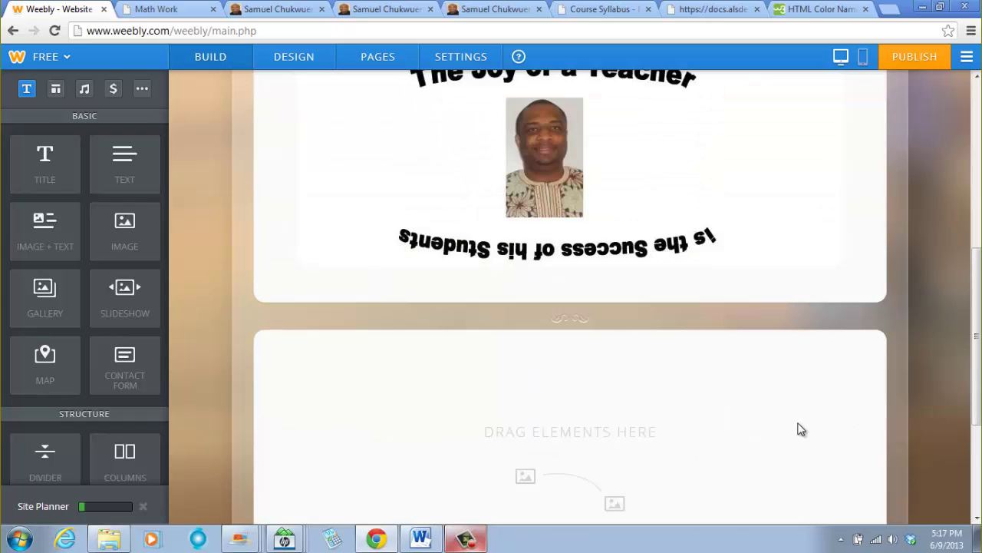
Drop a Map element into the empty section and check its default San Francisco, CA address.
scroll(391, 180, "down", 3)
scroll(392, 178, "up", 1)
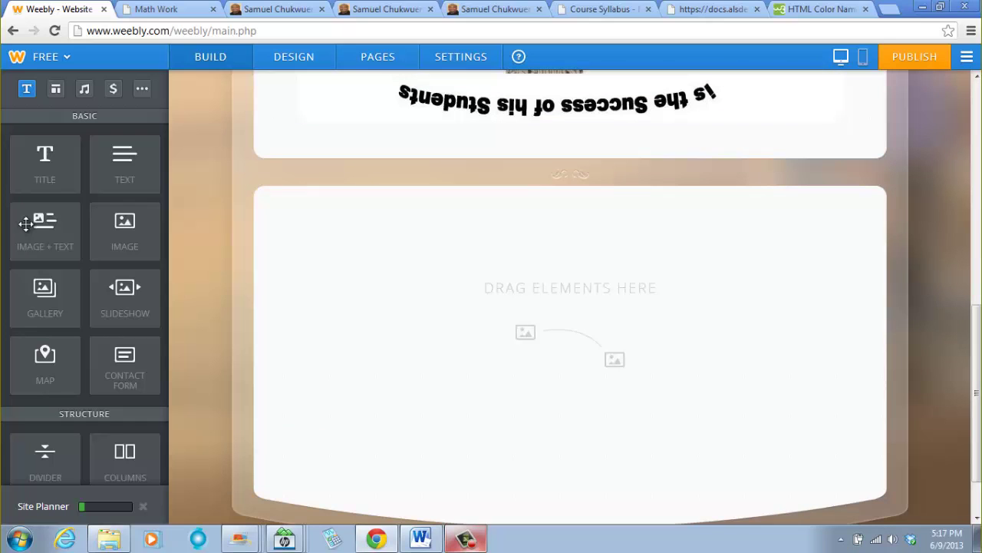
left_click_drag(33, 359, 535, 364)
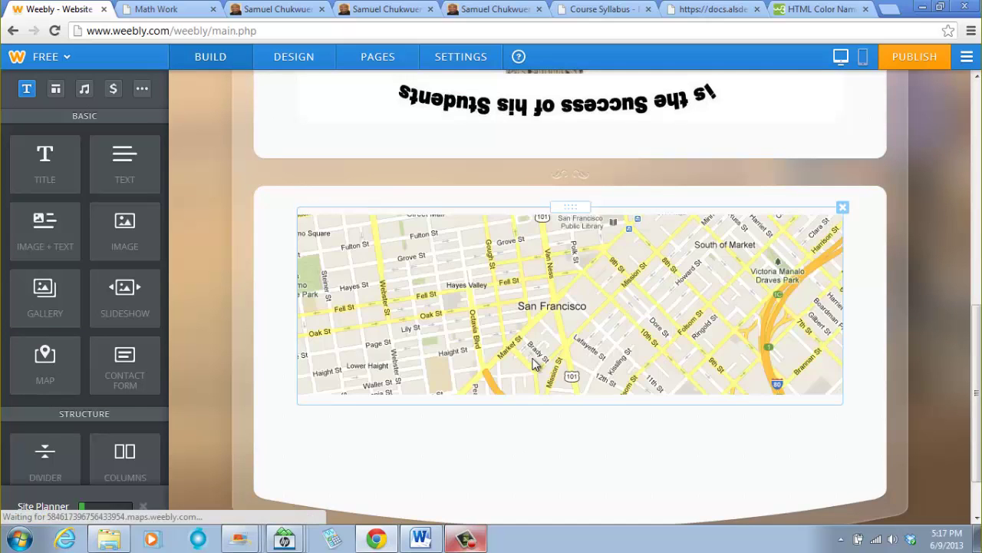
mouse_move(326, 368)
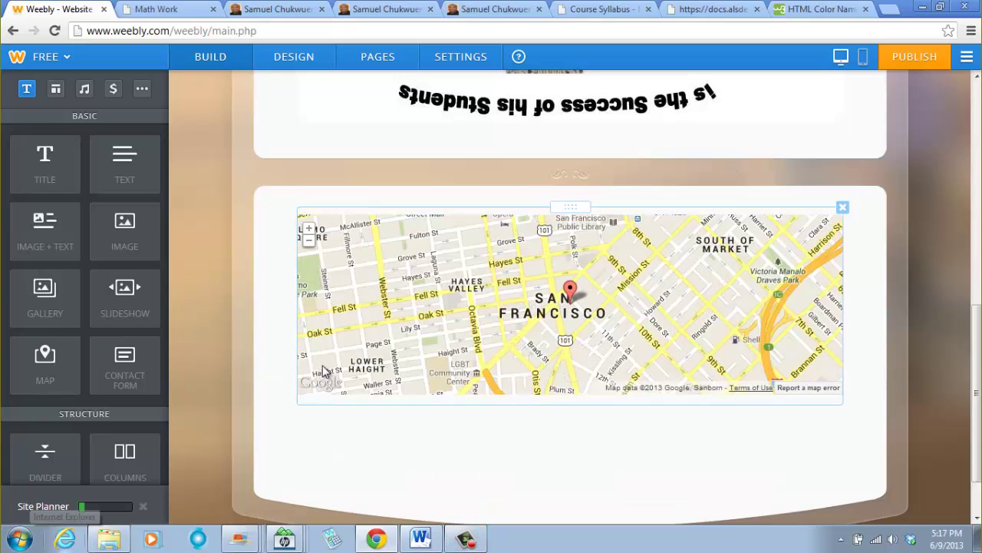
left_click(571, 295)
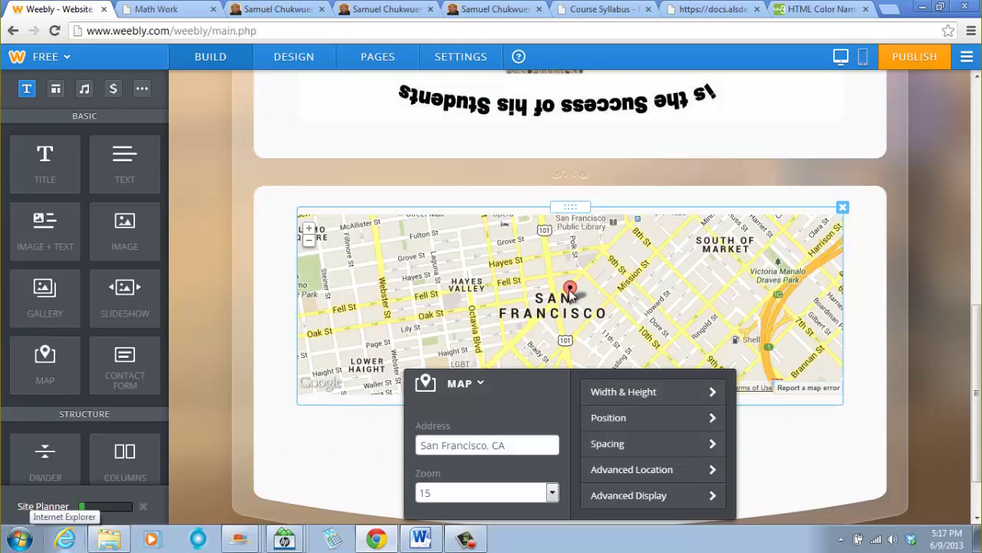
scroll(632, 323, "down", 2)
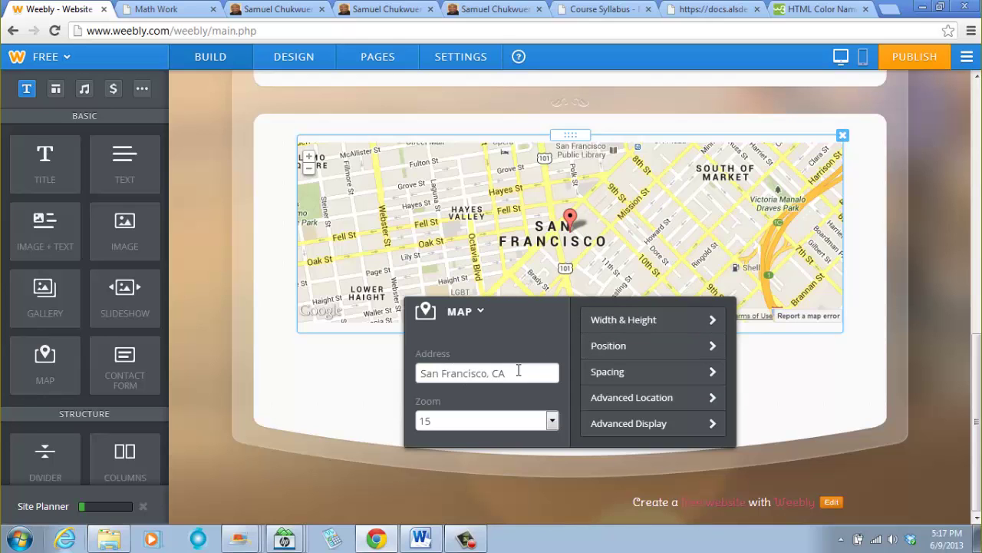
left_click_drag(518, 370, 369, 366)
left_click(368, 366)
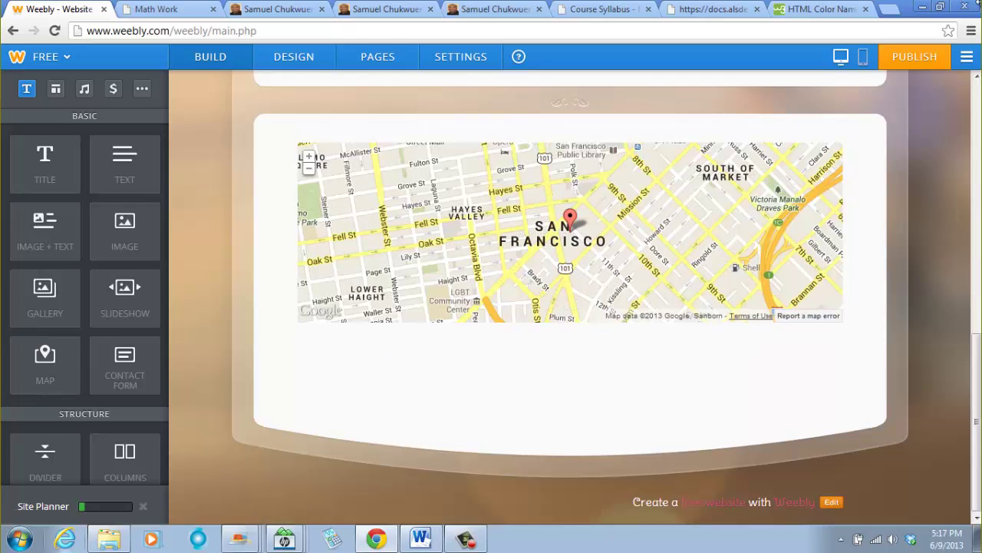
Change the map's address from 'San Francisco, CA' to 'Montgomery, AL' and apply it.
left_click(569, 219)
left_click_drag(509, 408, 410, 409)
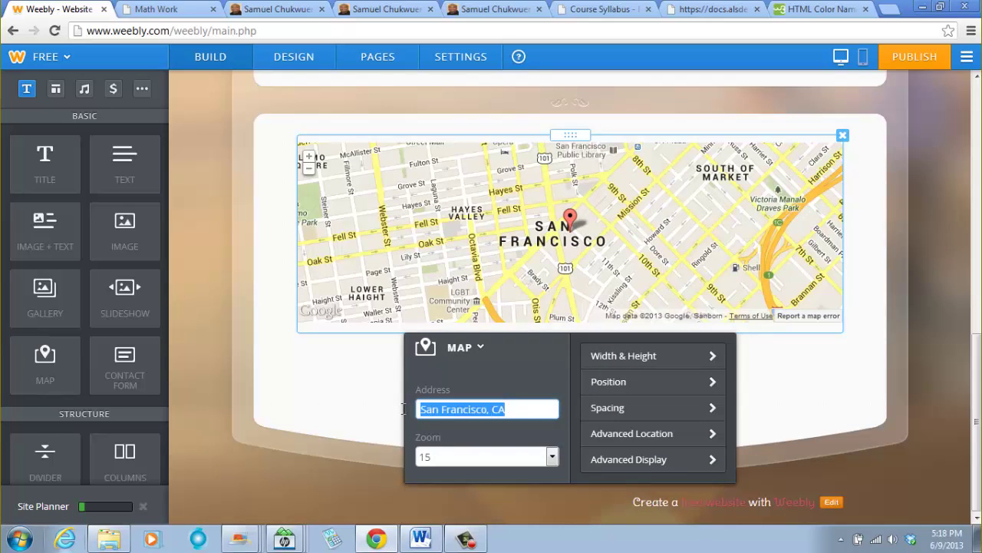
left_click(457, 447)
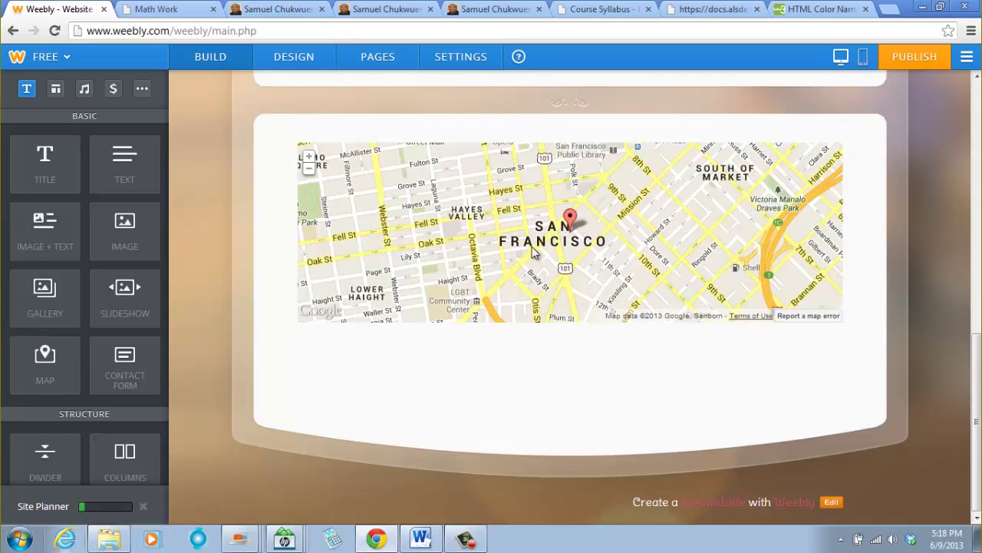
left_click(574, 224)
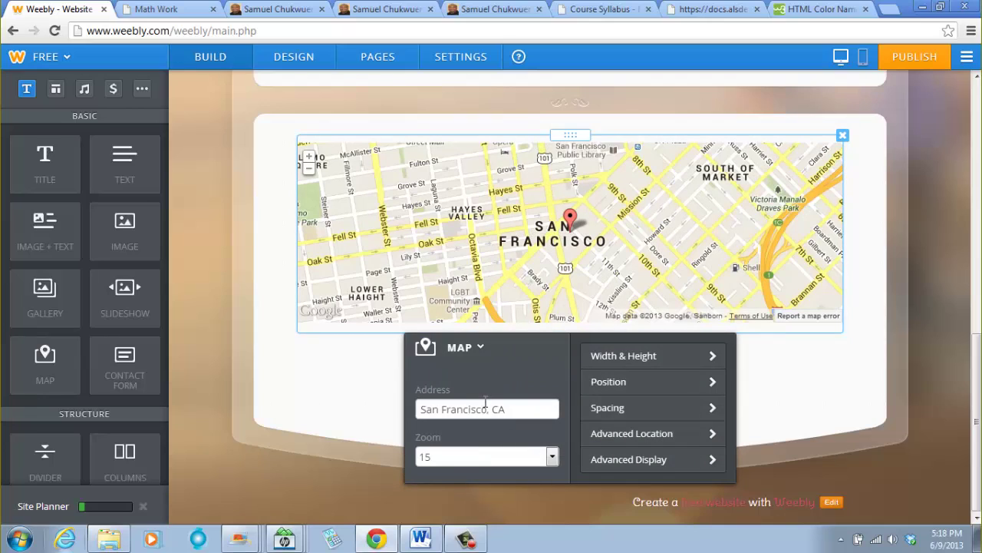
left_click(487, 408)
key("BackSpace")
key("BackSpace")
key("BackSpace")
key("BackSpace")
key("BackSpace")
key("BackSpace")
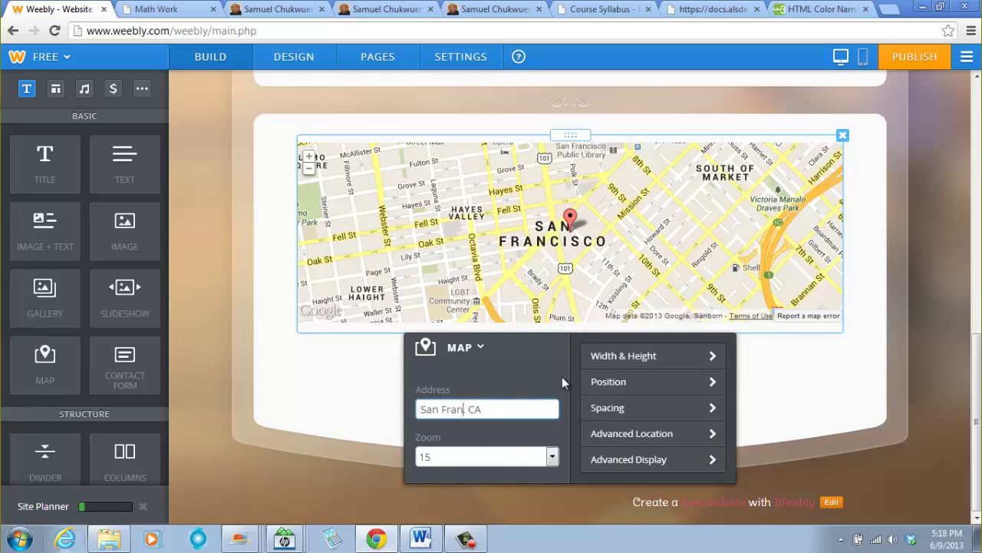
key("BackSpace")
key("BackSpace")
key("BackSpace")
key("BackSpace")
key("BackSpace")
key("BackSpace")
key("BackSpace")
key("BackSpace")
type("Montgomery,")
key("Delete")
key("Delete")
type("AL")
key("Return")
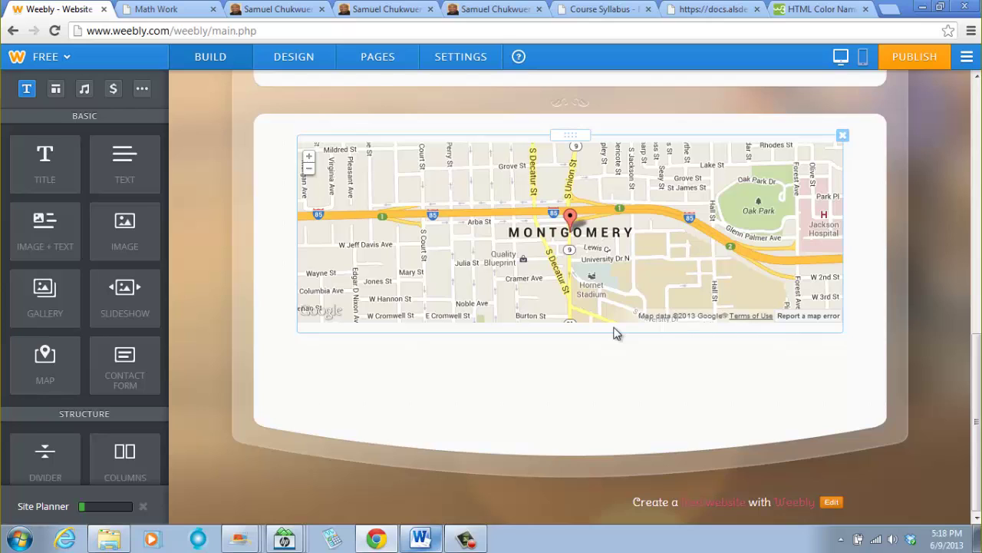
Review the map's size, position and spacing settings without changing them.
left_click(572, 220)
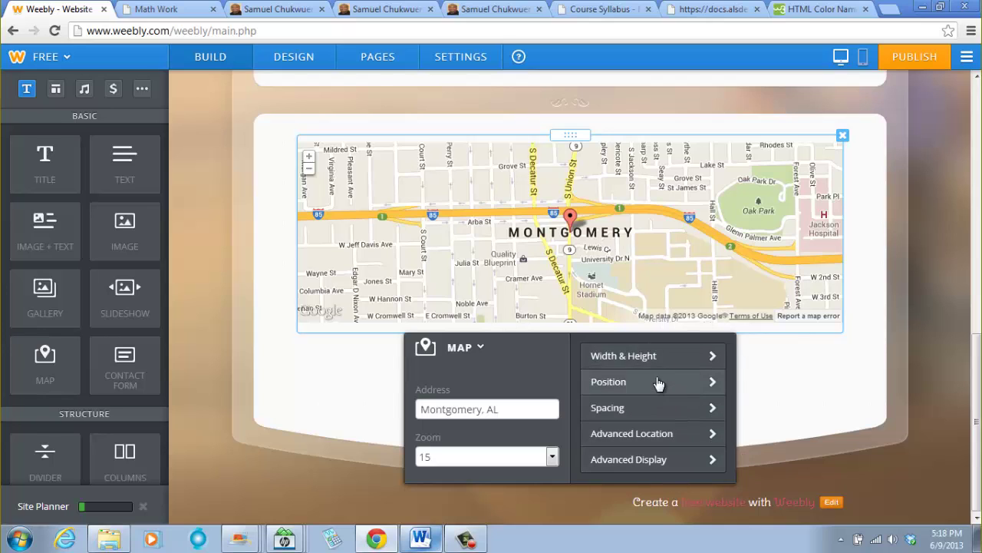
left_click(714, 357)
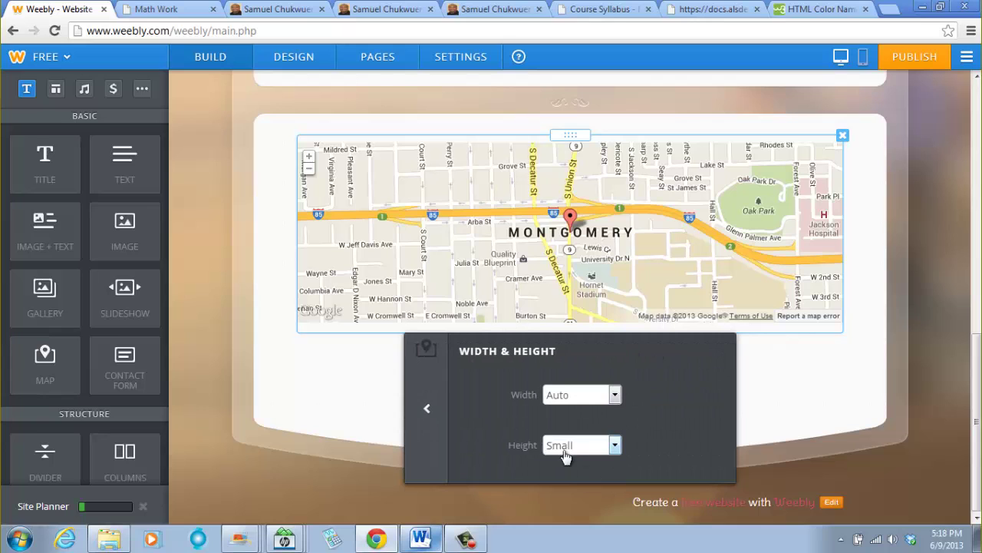
left_click(432, 424)
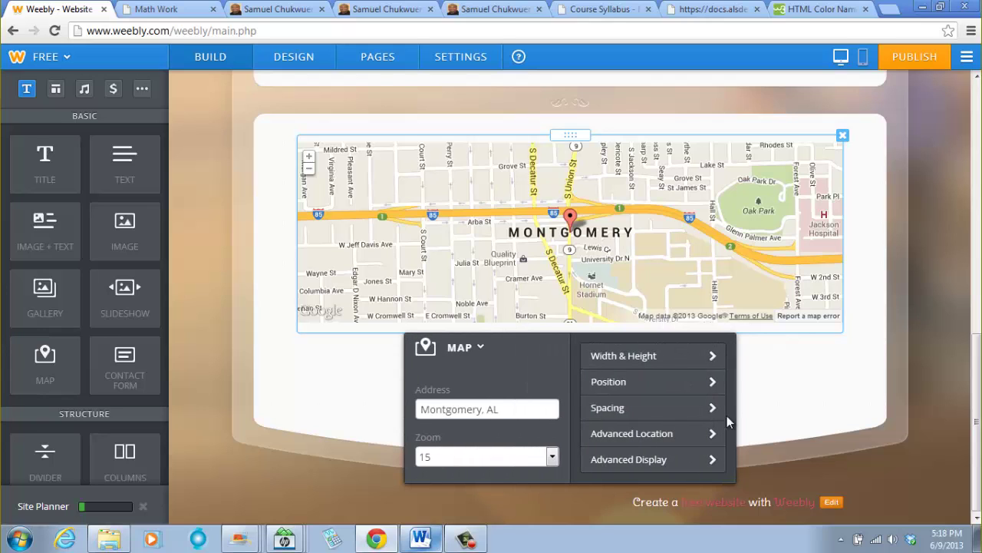
left_click(712, 383)
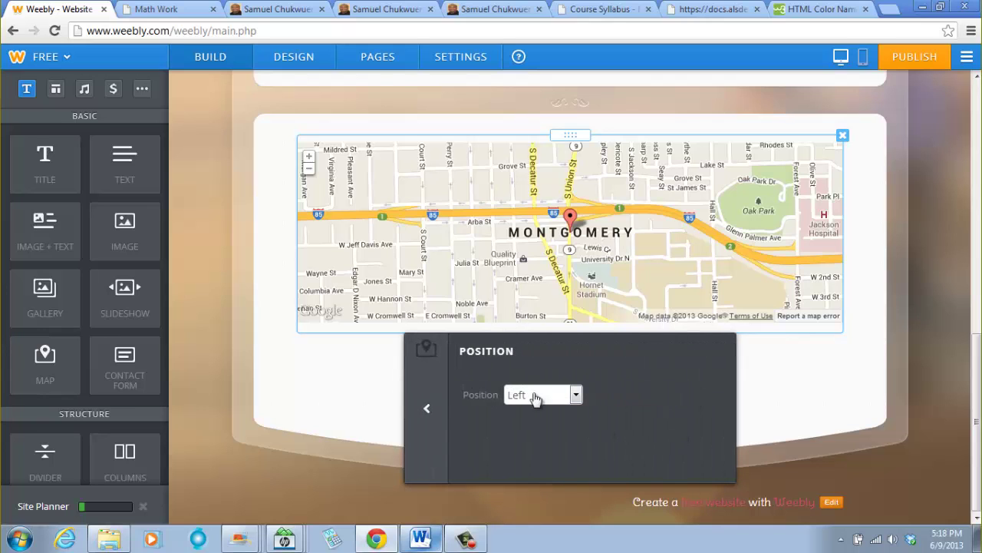
left_click(434, 423)
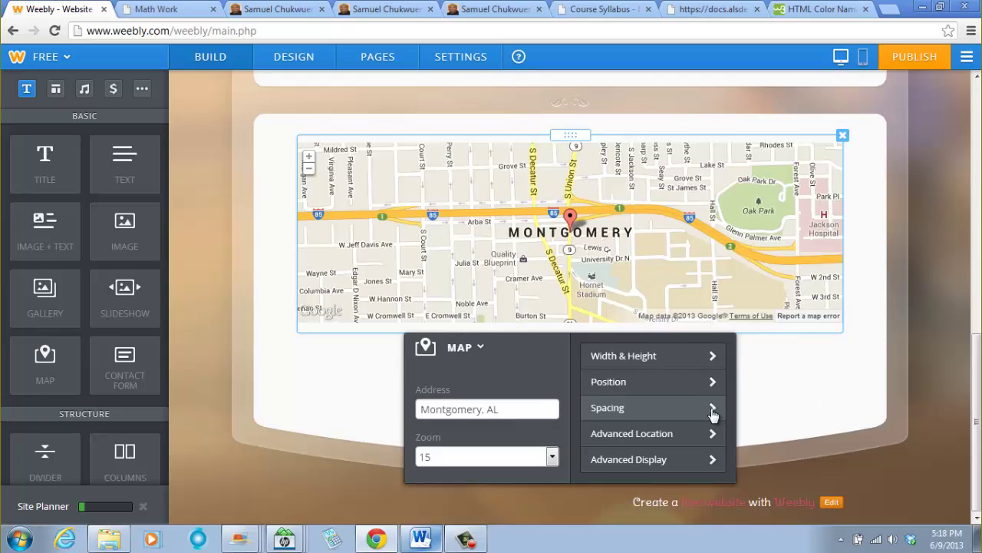
left_click(712, 409)
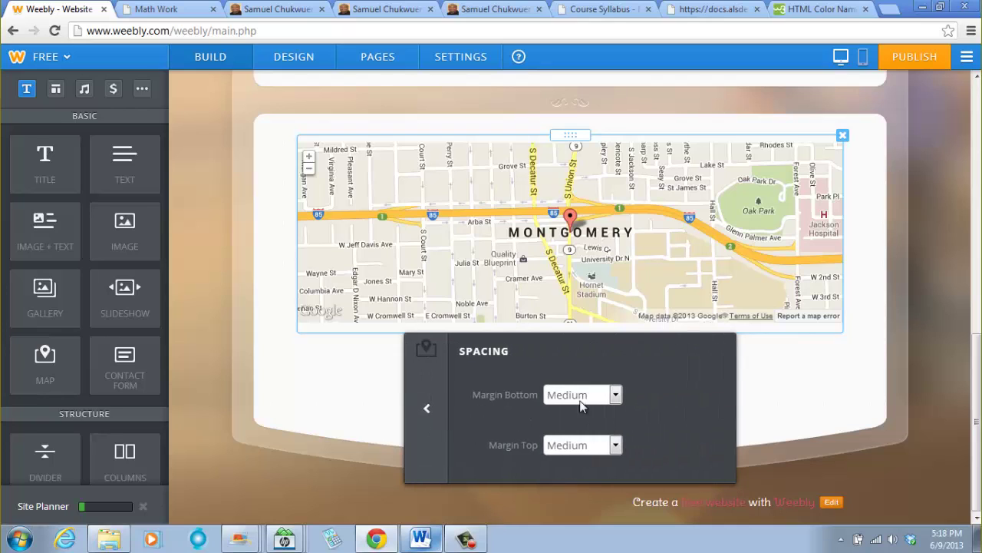
left_click(430, 418)
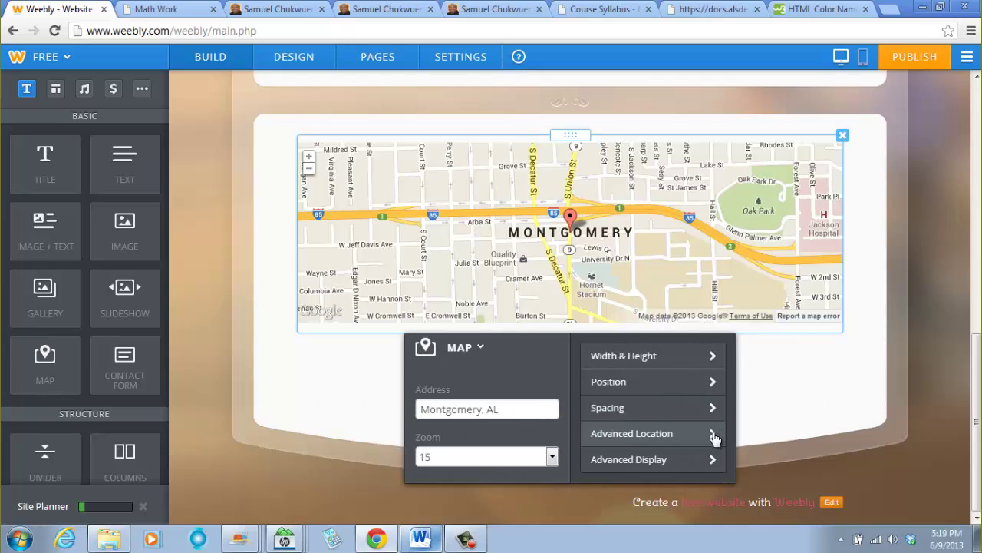
Check the map's latitude/longitude and advanced display options, then deselect the map.
left_click(712, 434)
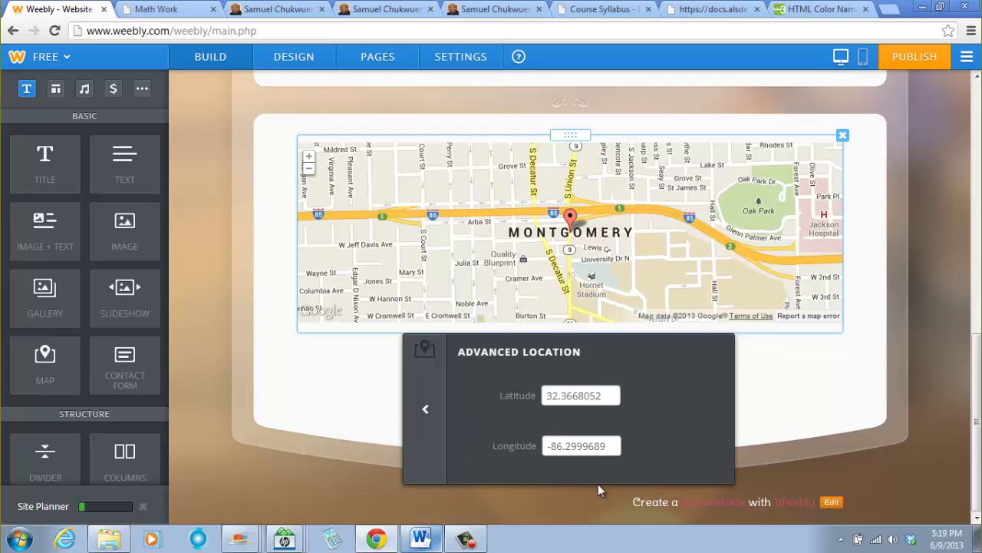
left_click(428, 415)
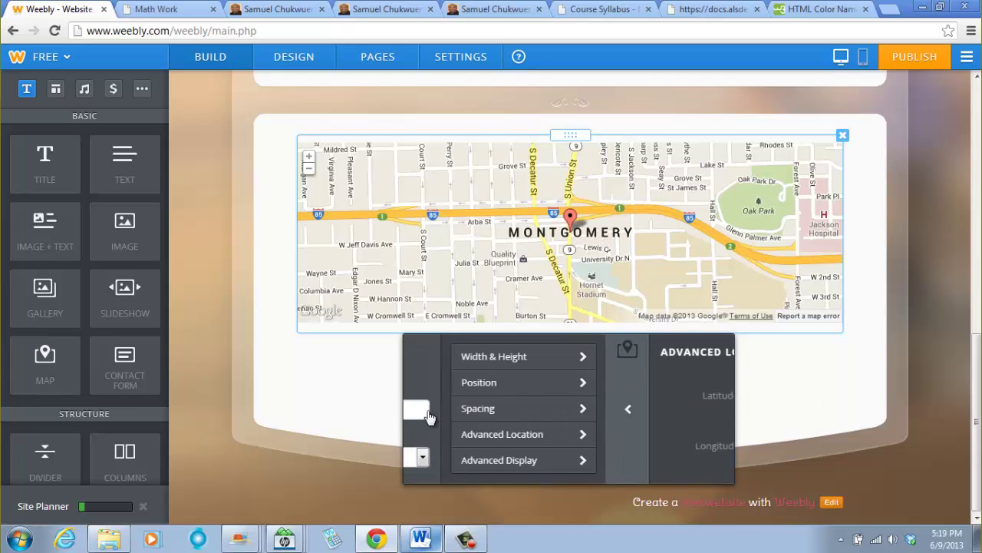
left_click(682, 464)
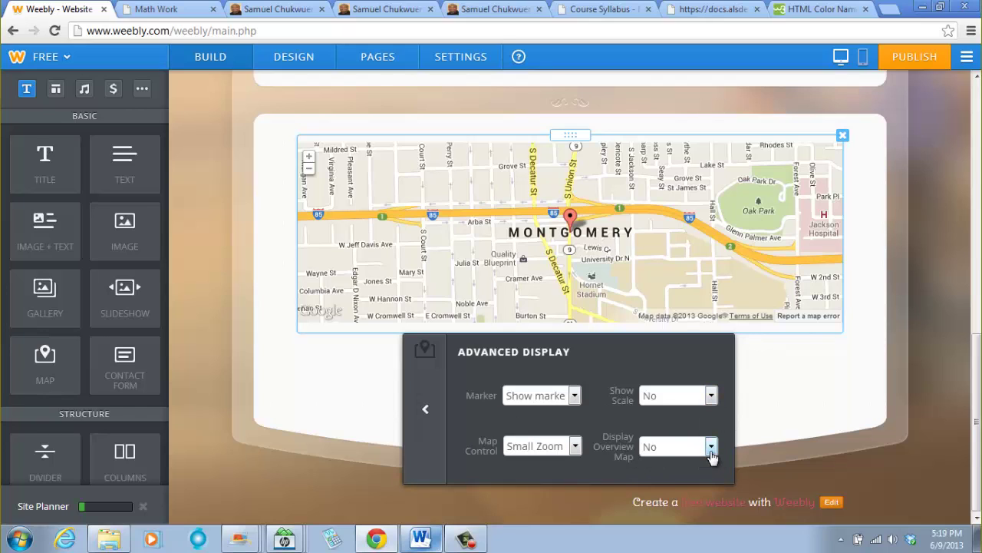
left_click(424, 415)
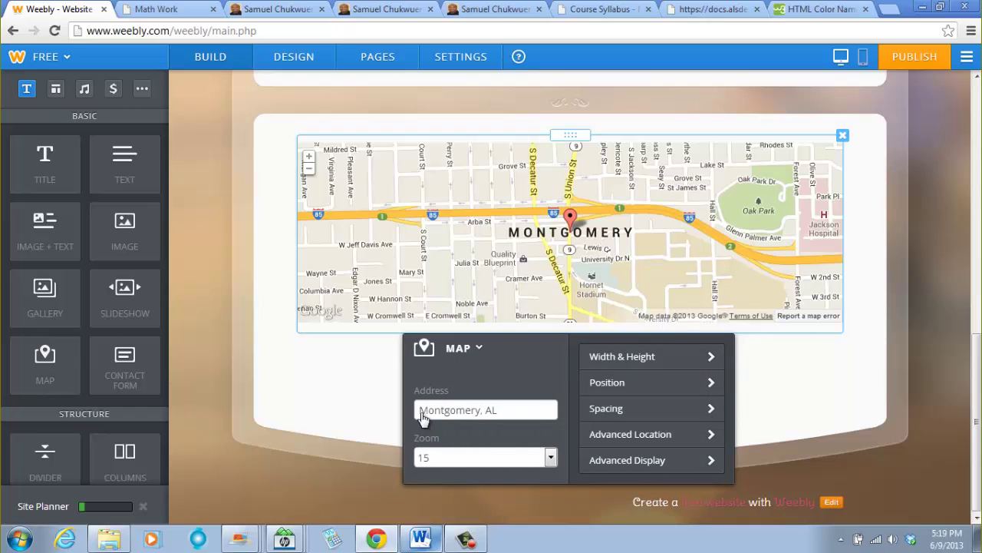
left_click(752, 416)
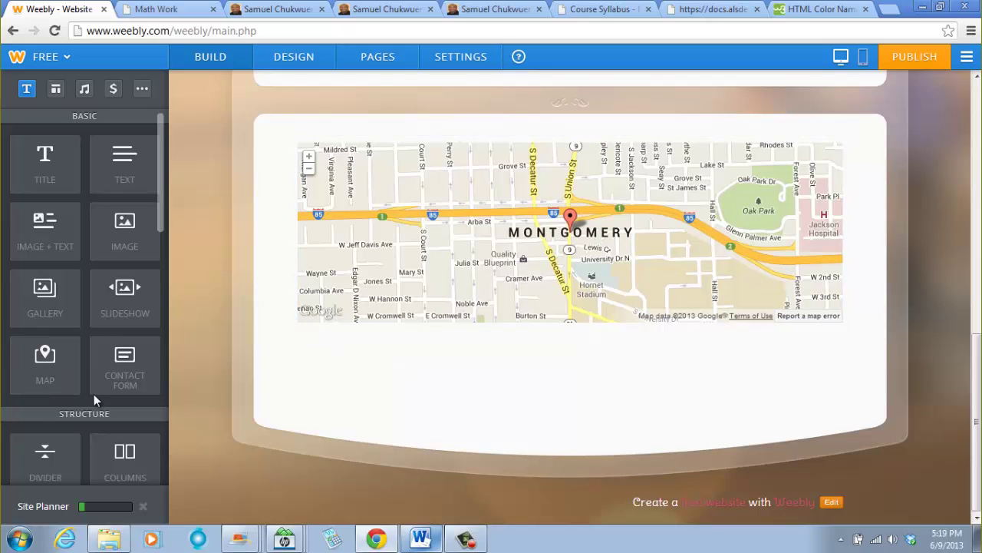
scroll(287, 244, "up", 2)
Go to the Quizzes page under Math Work and scroll to its empty content section.
scroll(287, 250, "up", 7)
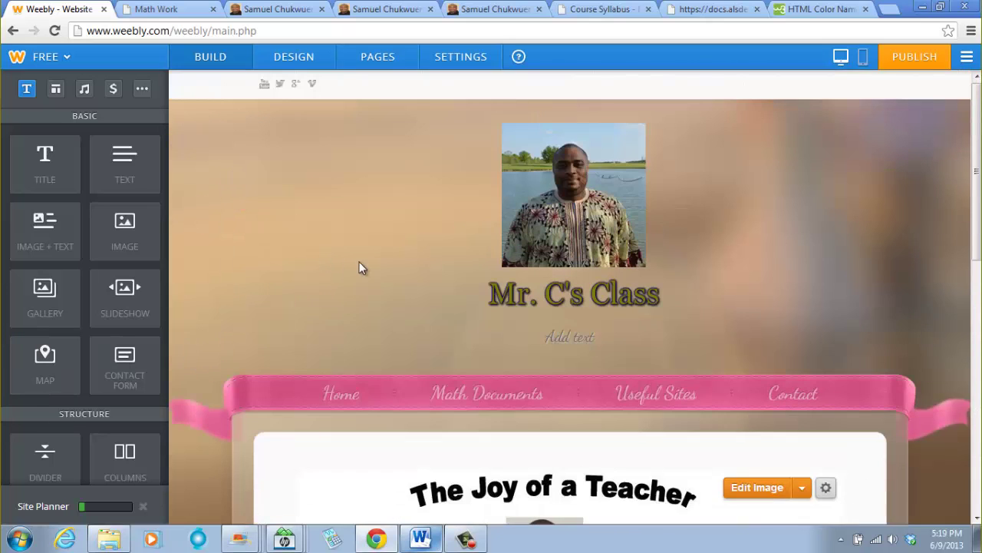
scroll(417, 278, "up", 1)
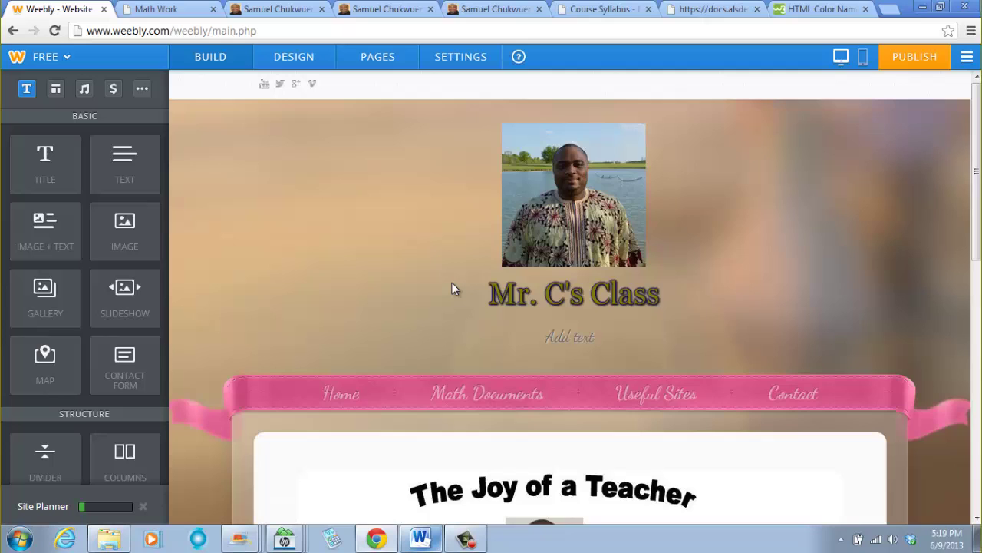
scroll(432, 235, "down", 4)
scroll(382, 243, "up", 2)
scroll(388, 251, "down", 4)
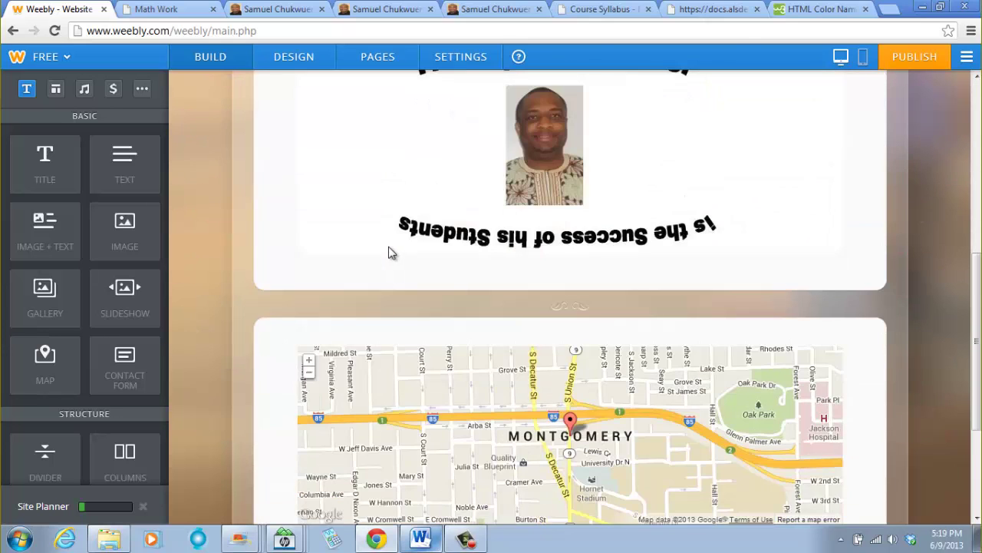
scroll(322, 231, "up", 5)
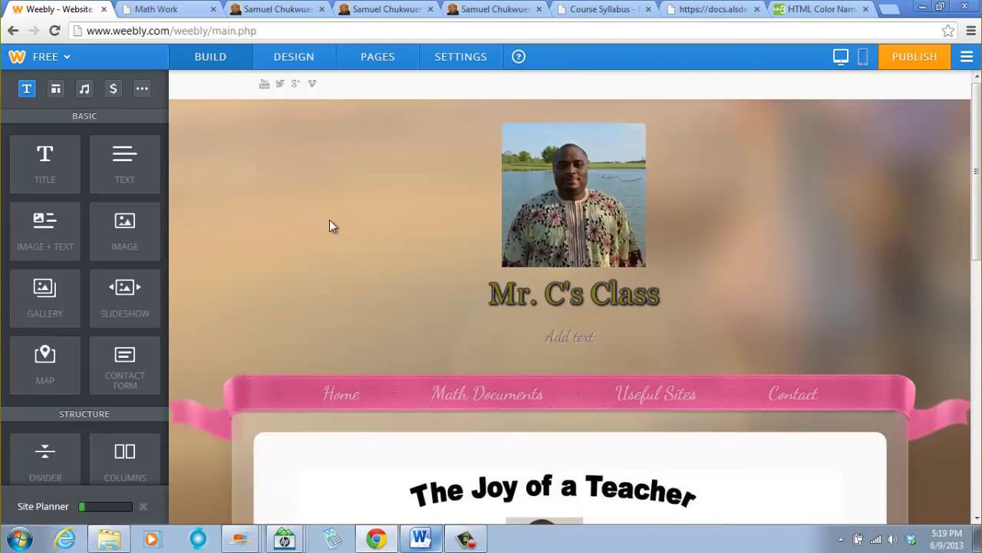
mouse_move(486, 394)
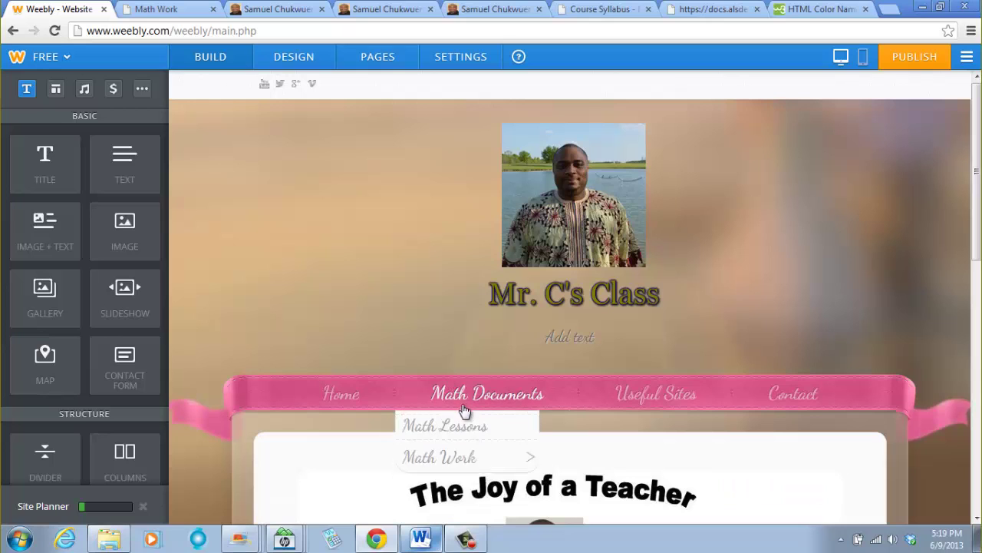
scroll(563, 494, "down", 2)
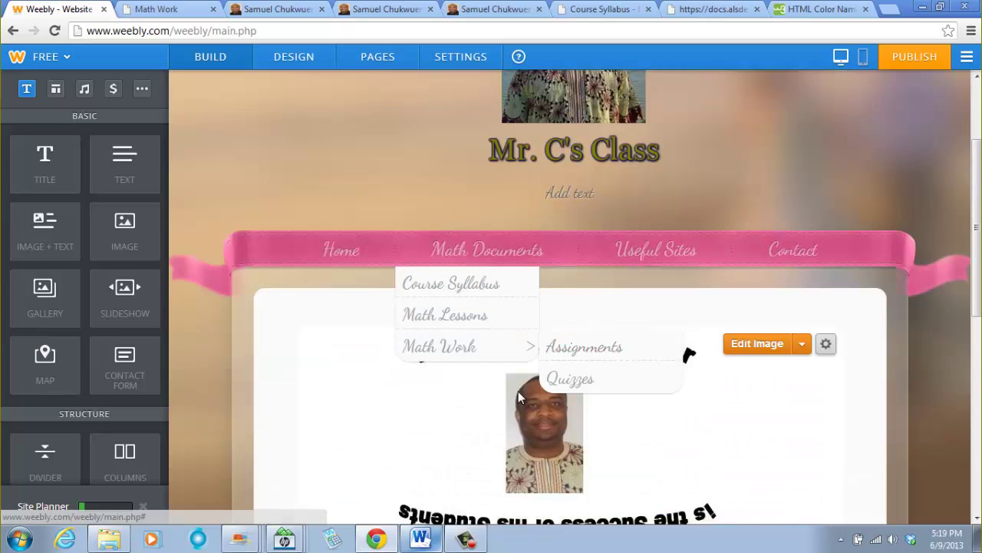
mouse_move(487, 266)
mouse_move(496, 344)
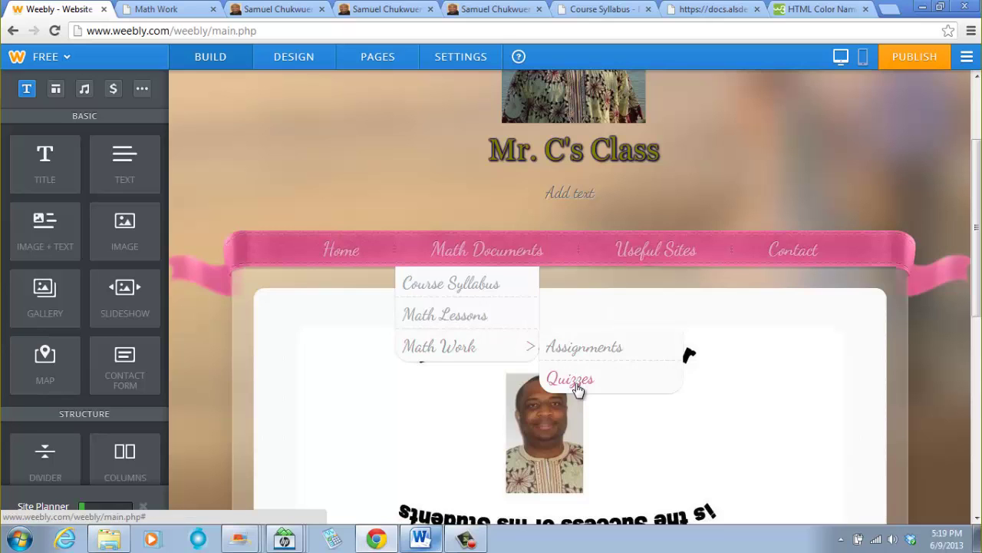
scroll(570, 380, "down", 6)
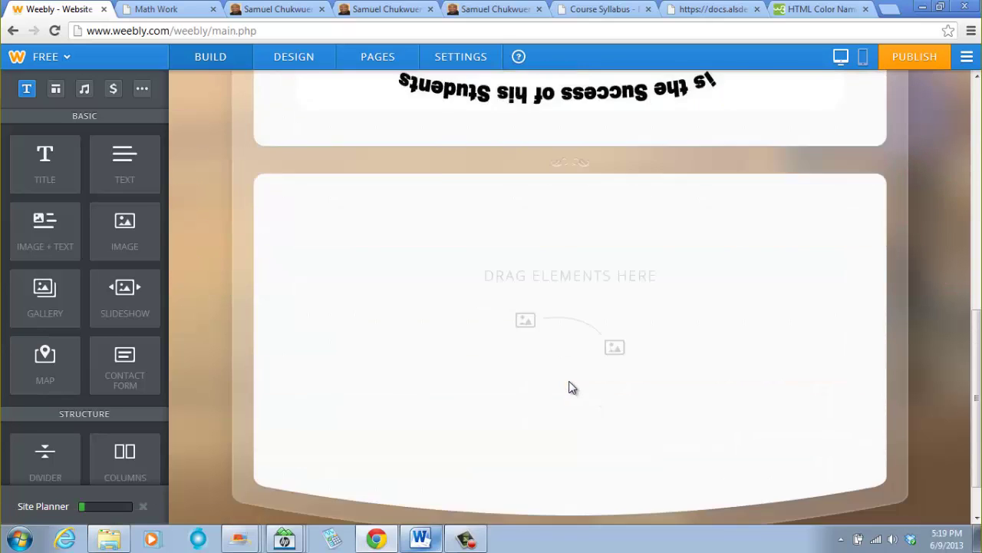
scroll(452, 292, "down", 1)
scroll(358, 294, "up", 2)
scroll(371, 298, "down", 2)
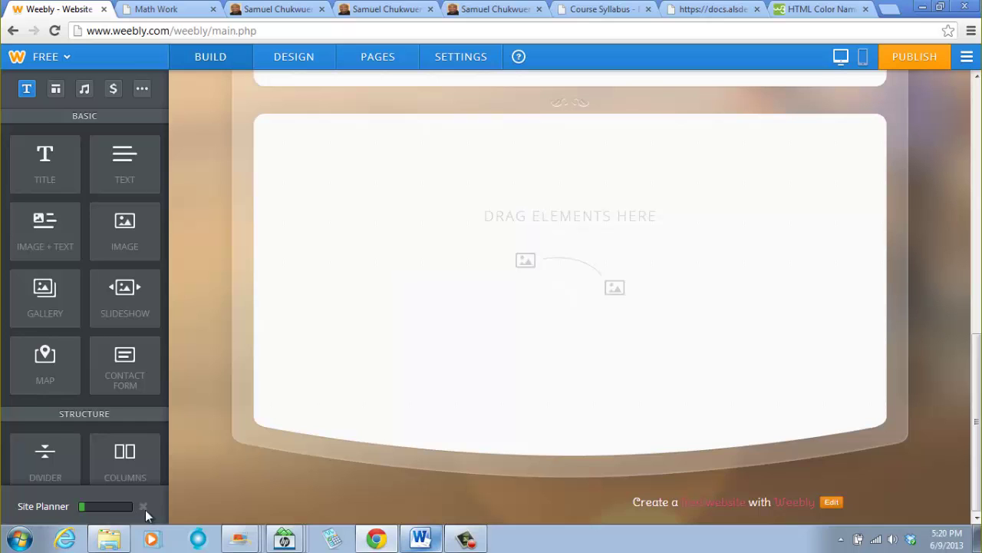
scroll(453, 368, "up", 5)
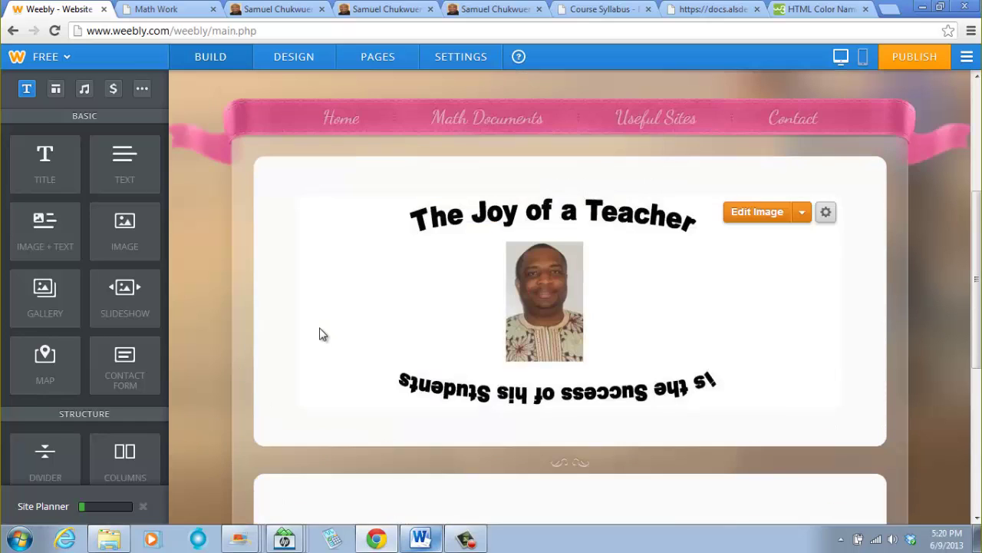
scroll(366, 362, "down", 3)
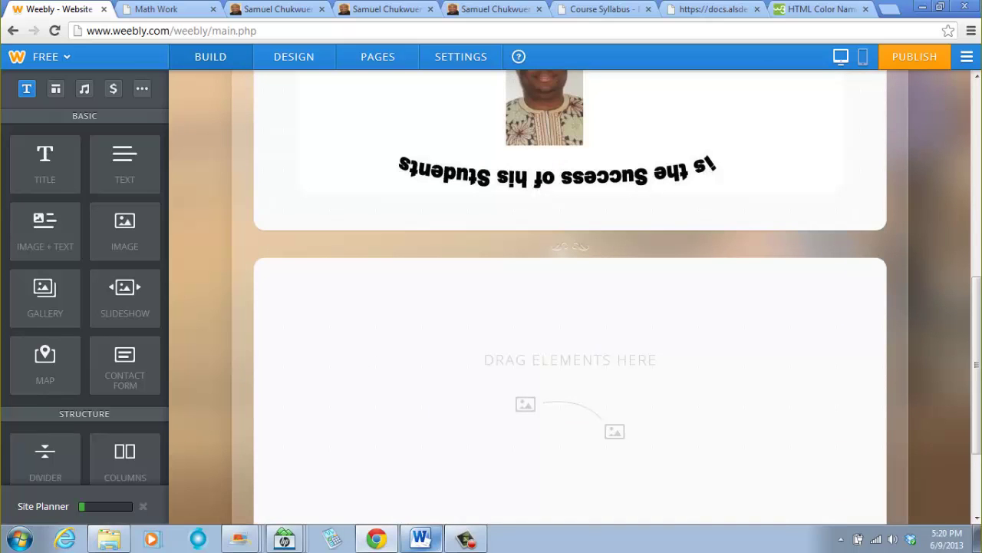
From samuelchukwuemeka.com's main page, open Presentations to show the Weebly YouTube playlist.
left_click(273, 9)
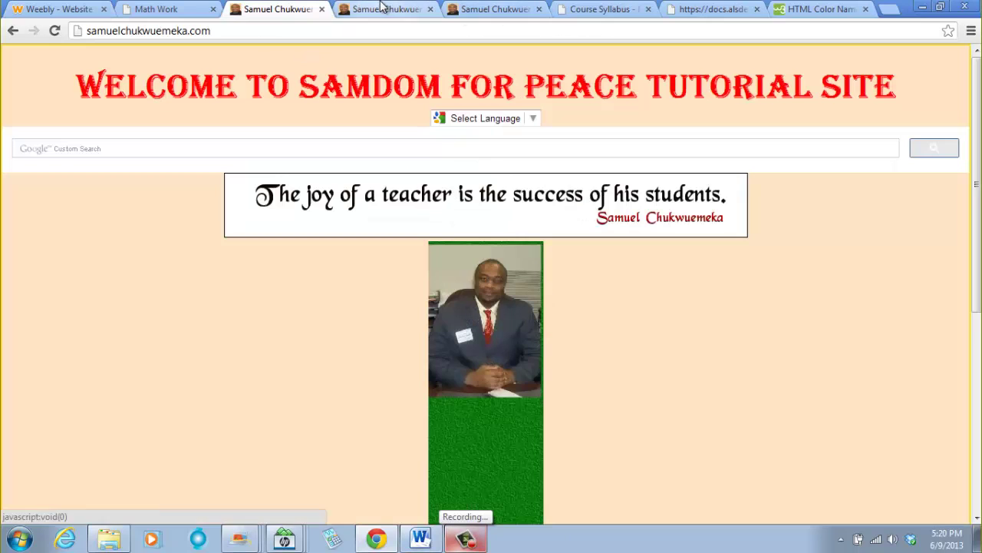
left_click(403, 9)
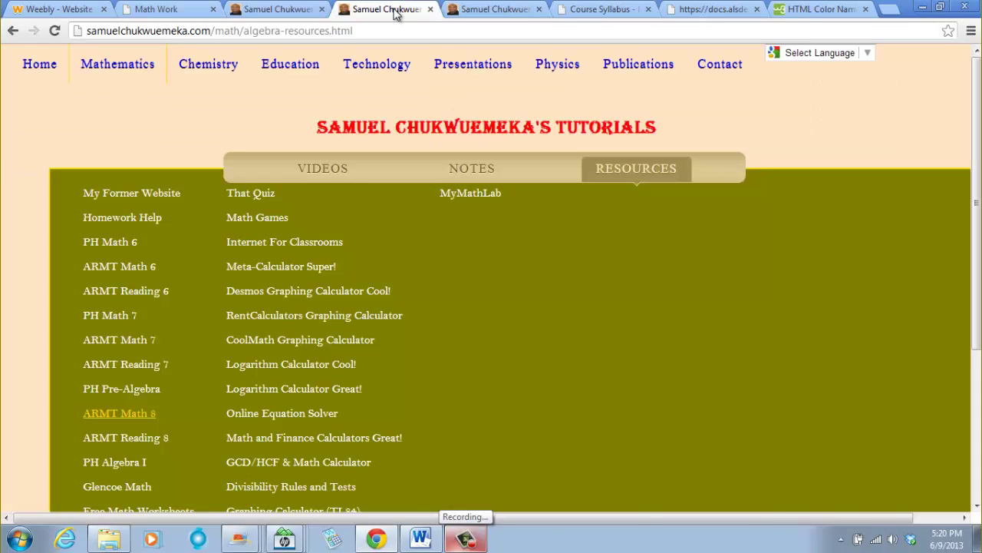
left_click(314, 12)
left_click(489, 403)
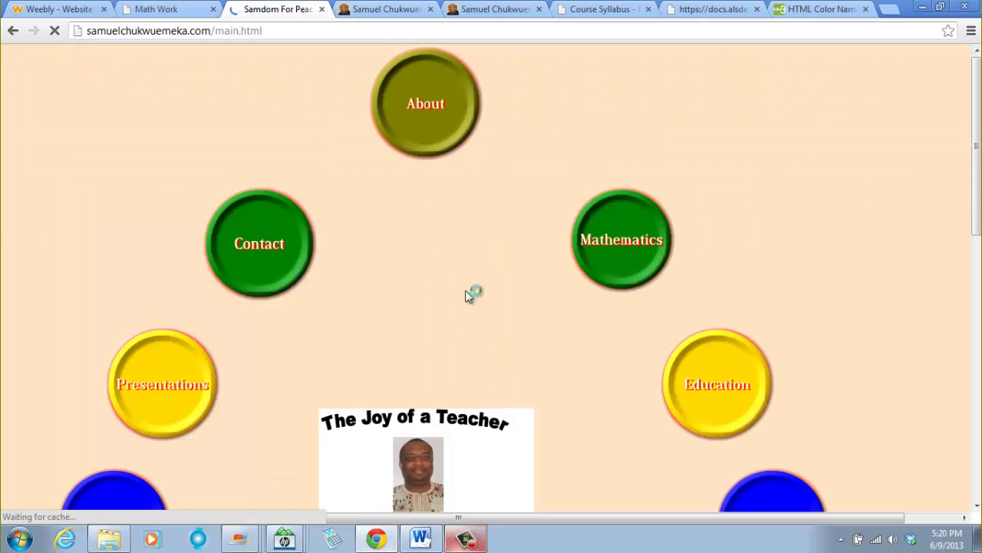
left_click(173, 391)
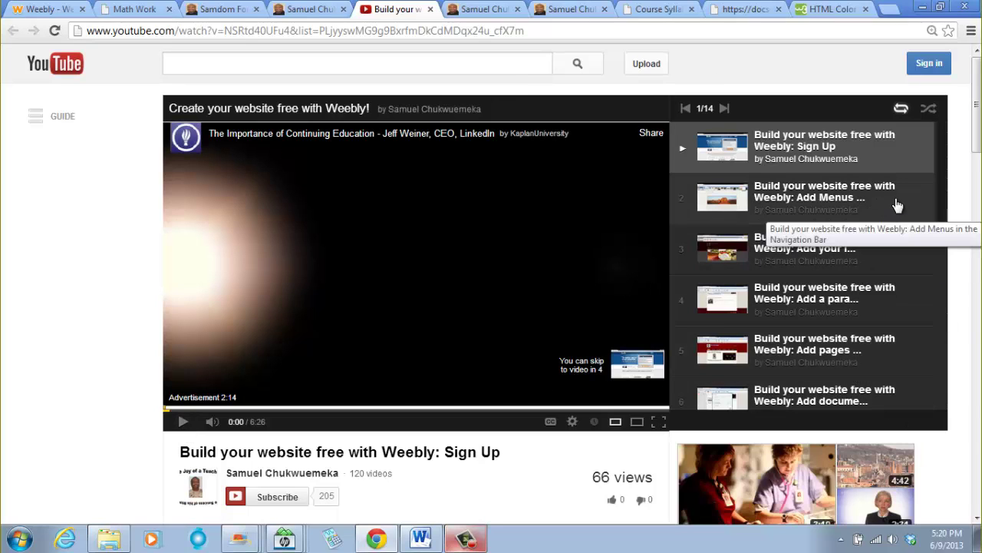
Start the Add Online Quizzes tutorial, pause its ad, and move to the AETC resources tab.
scroll(877, 340, "down", 5)
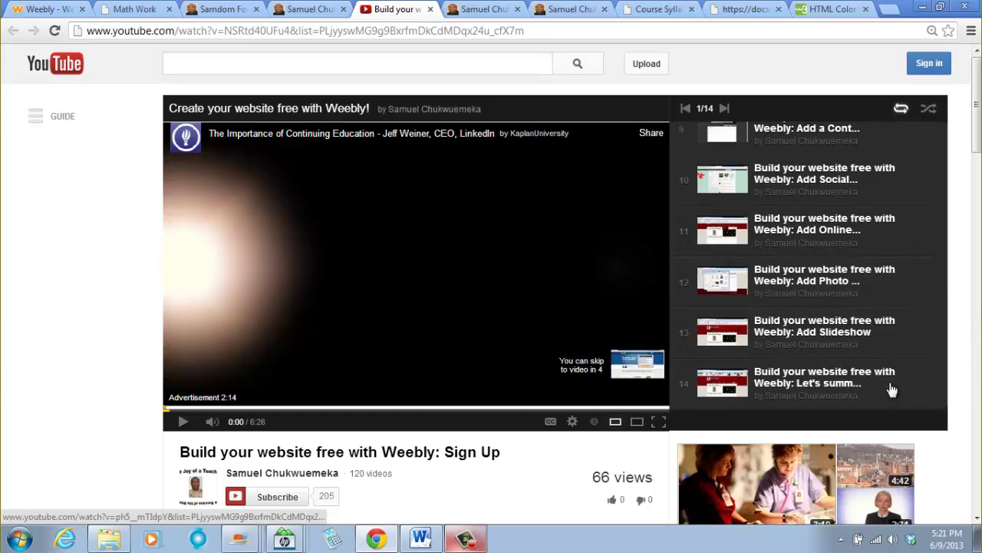
left_click(793, 229)
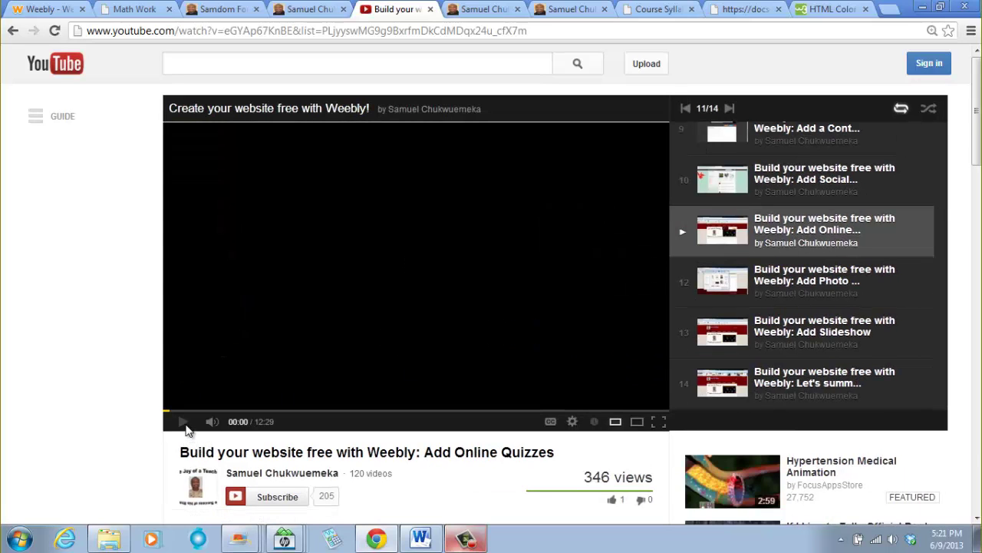
left_click(182, 422)
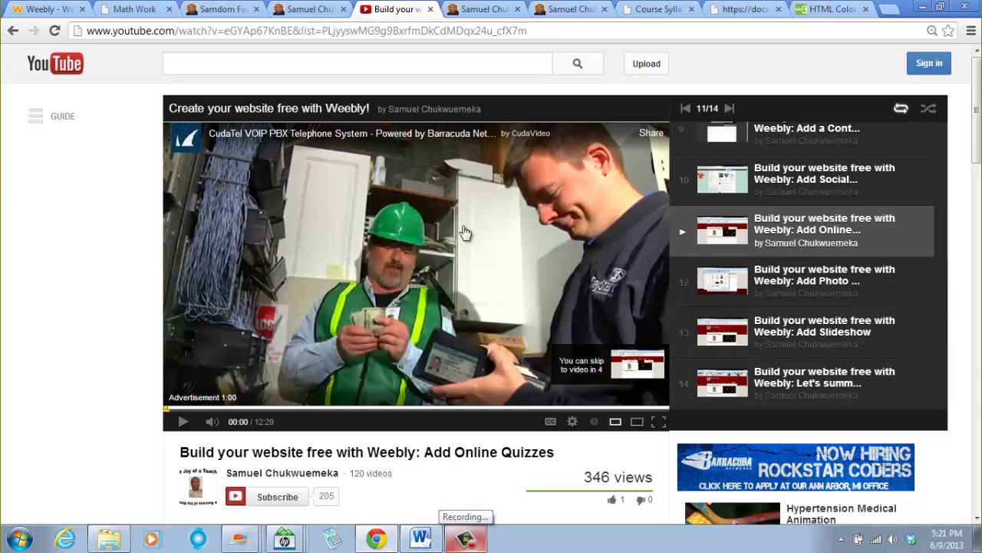
left_click(589, 11)
Load thatquiz.org in the Alabama math specifications PDF tab.
left_click(651, 9)
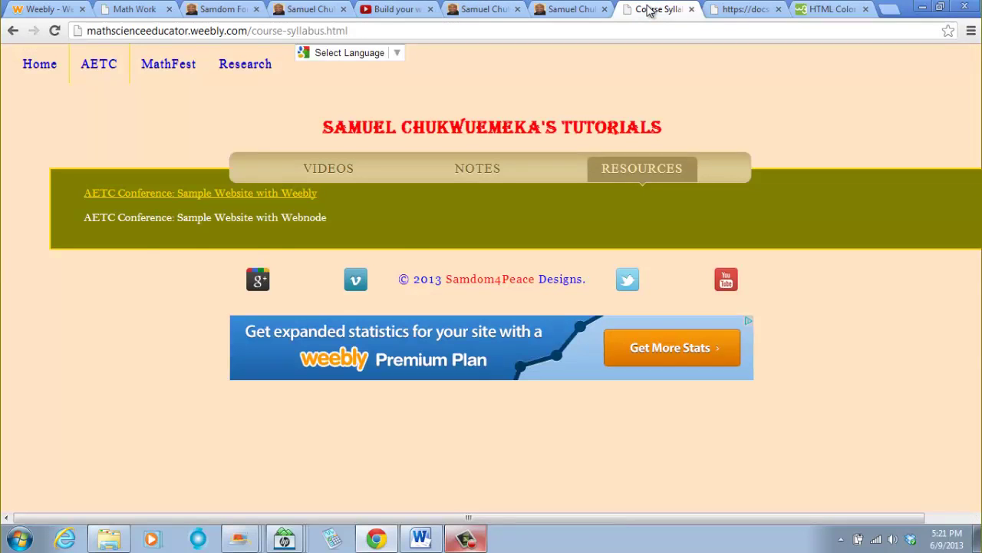
left_click(772, 16)
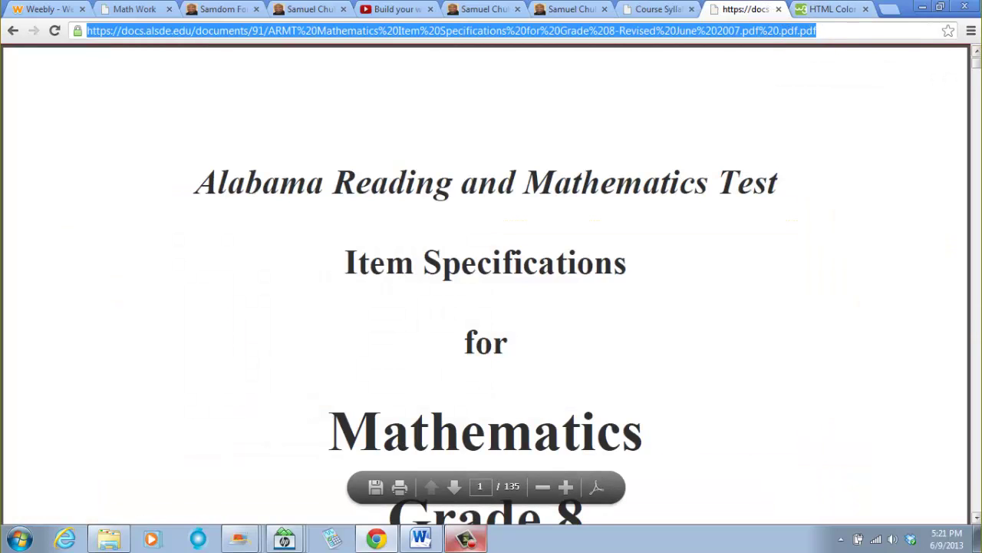
type("that")
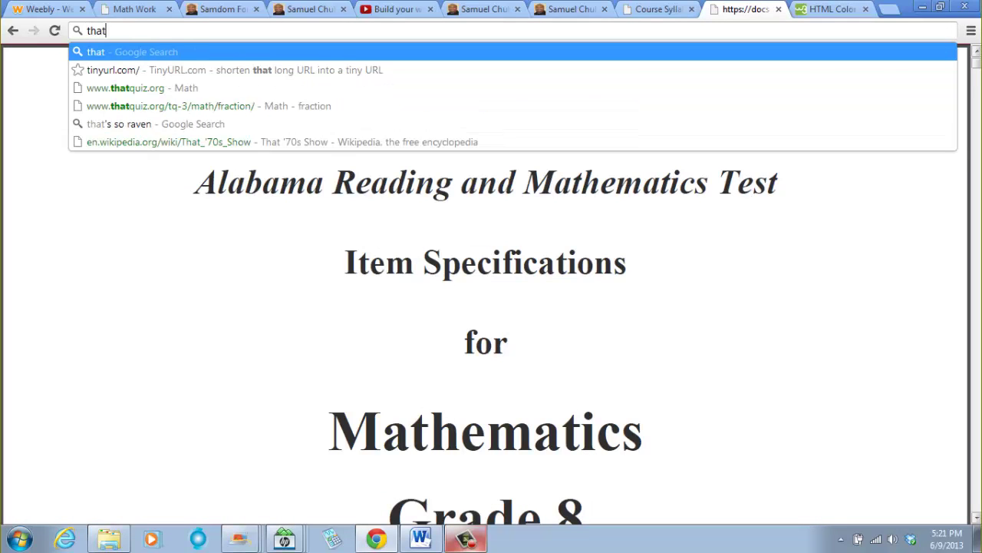
type("quiz.")
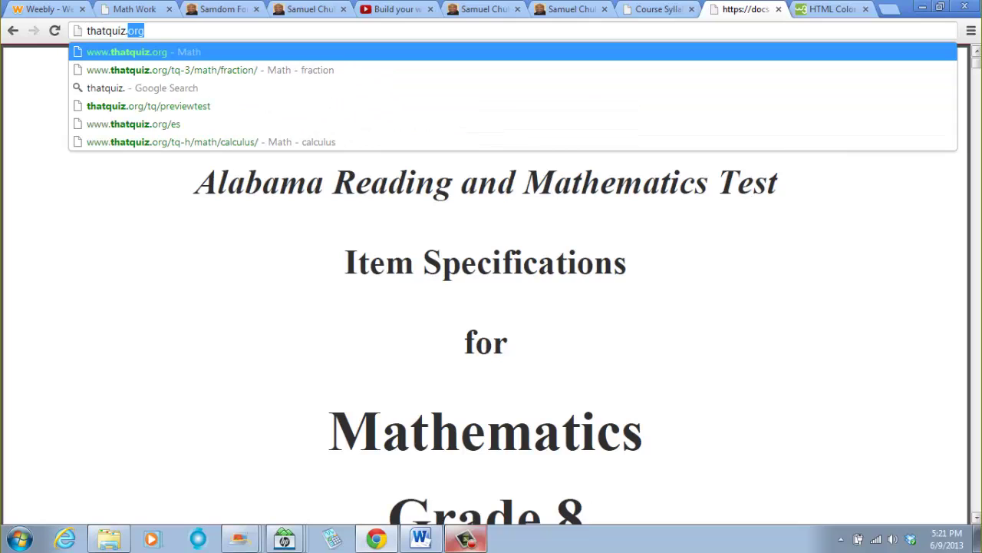
key("Return")
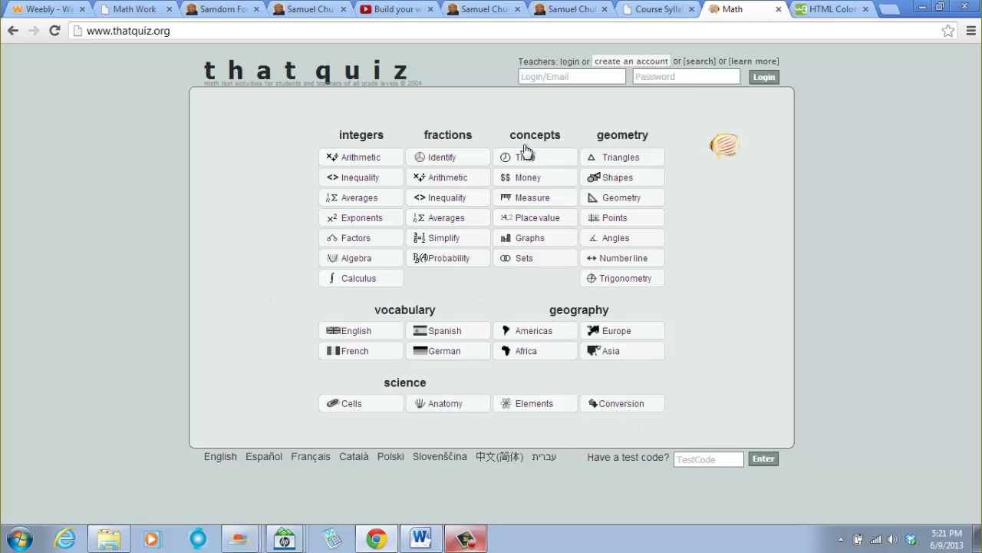
Look through the open tabs: Weebly editor, published pages, ThatQuiz, AETC and tutorial videos.
left_click(56, 9)
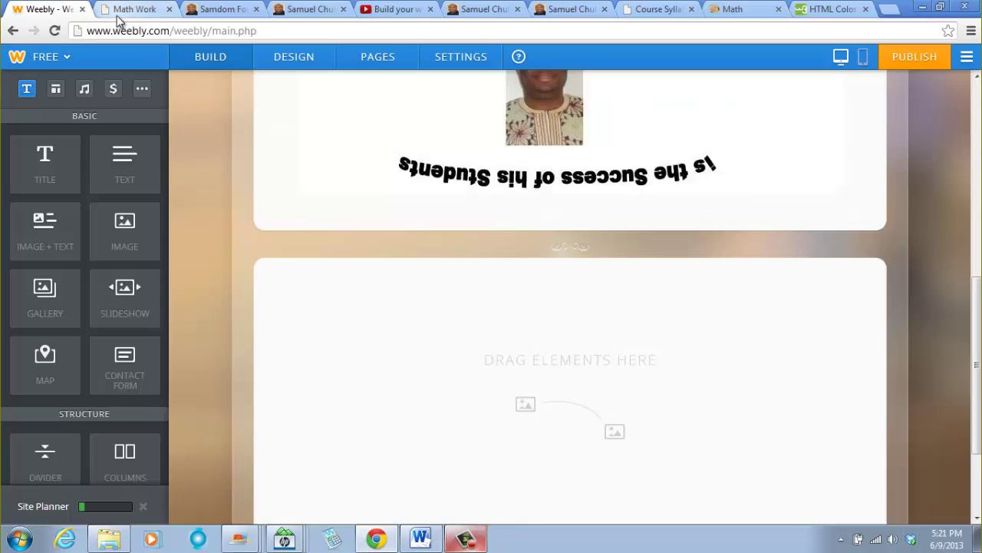
left_click(142, 11)
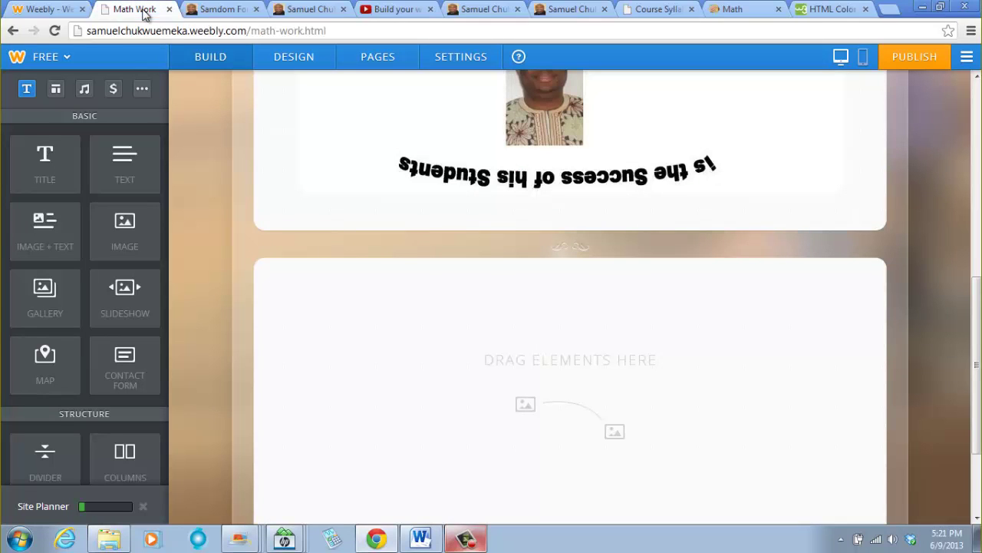
left_click(738, 9)
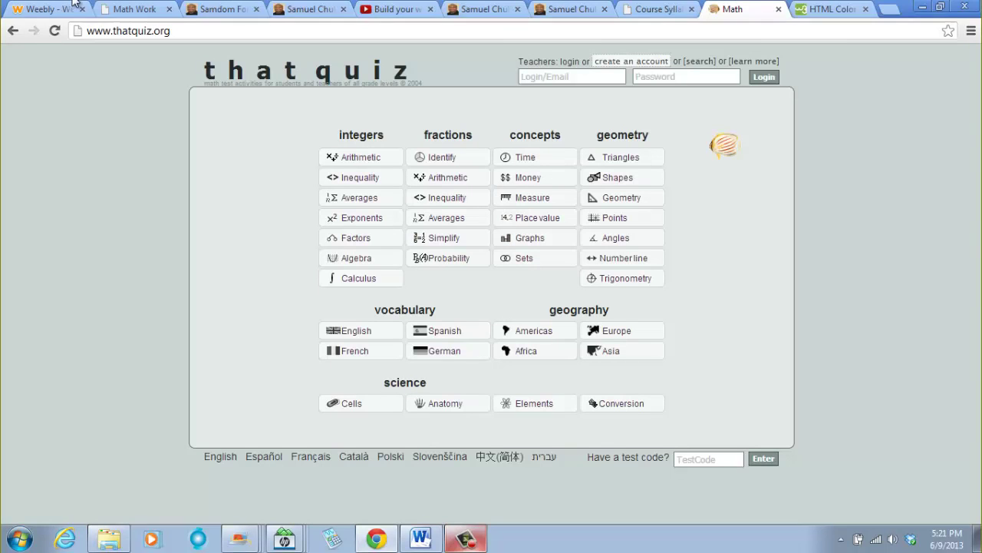
left_click(582, 11)
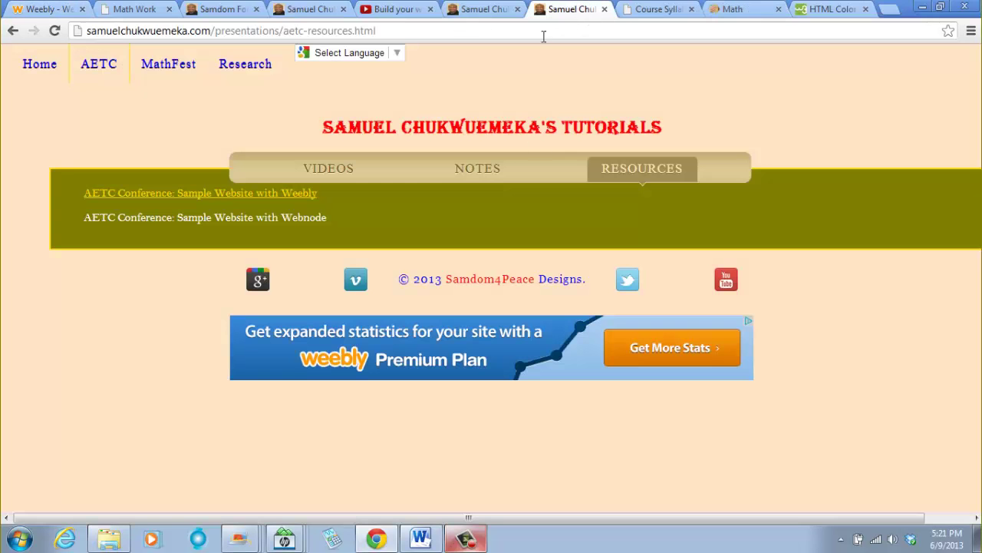
left_click(476, 9)
left_click(393, 11)
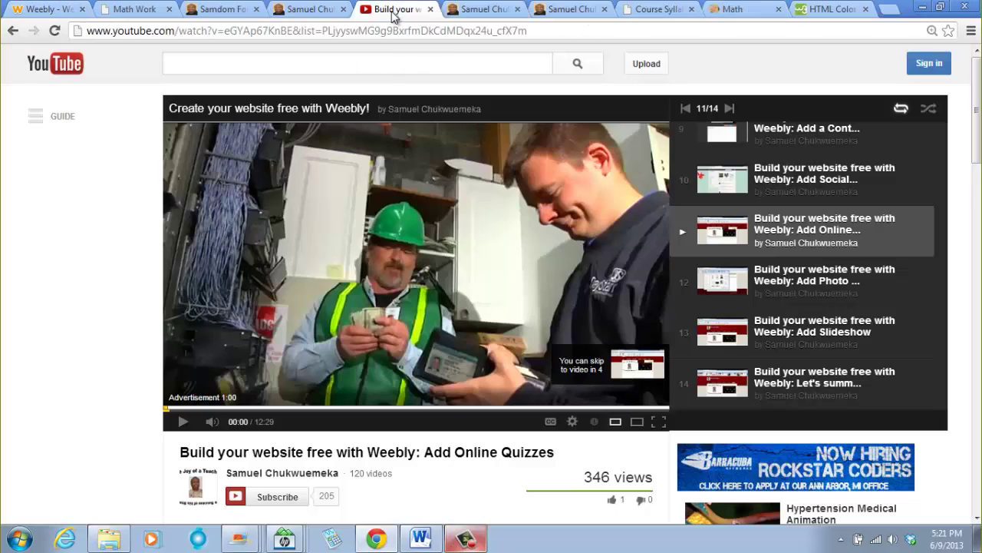
left_click(311, 11)
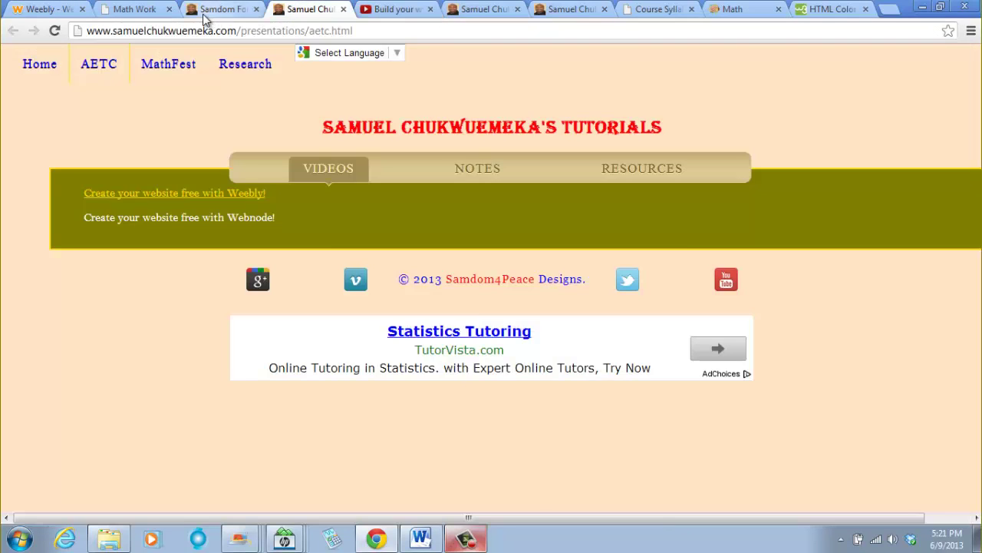
left_click(207, 11)
left_click(127, 11)
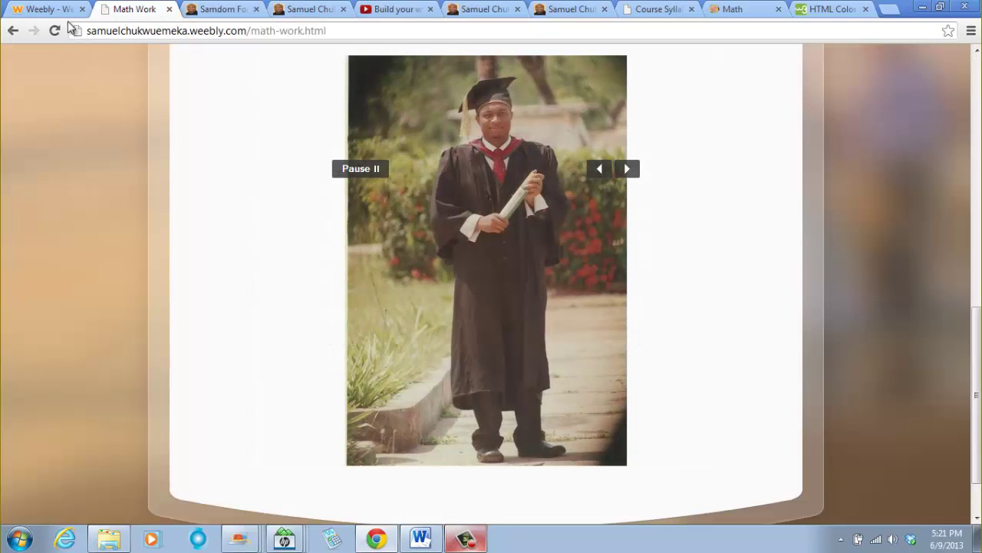
left_click(63, 11)
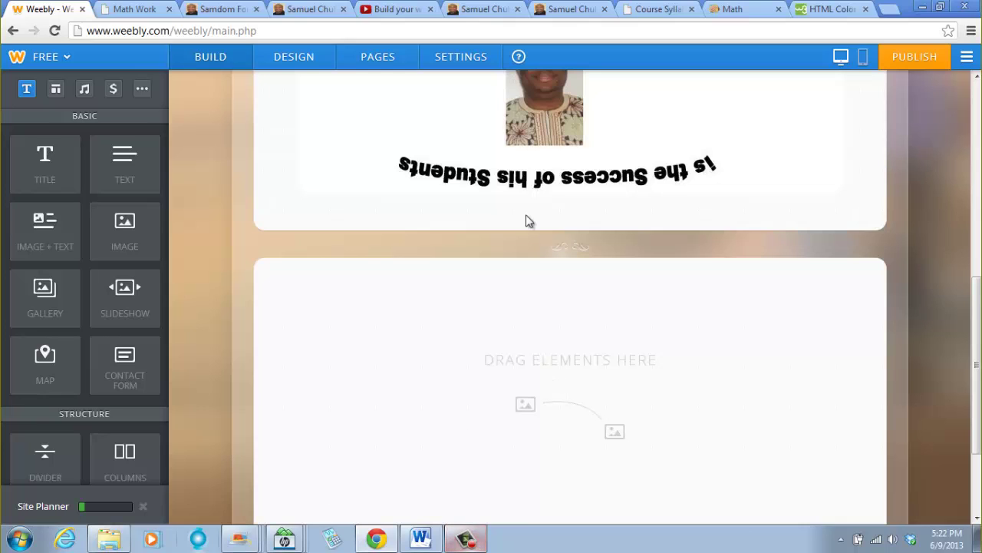
left_click(651, 11)
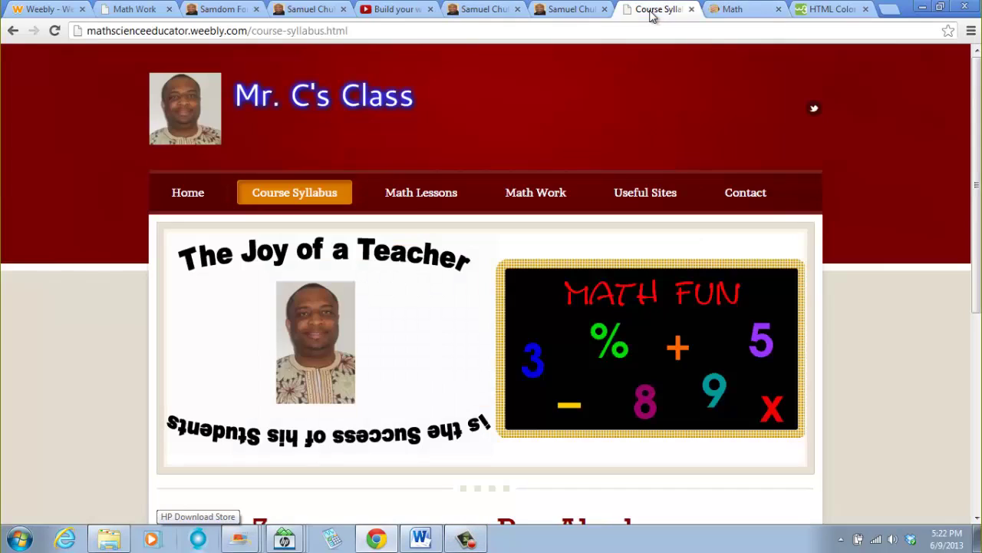
left_click(562, 10)
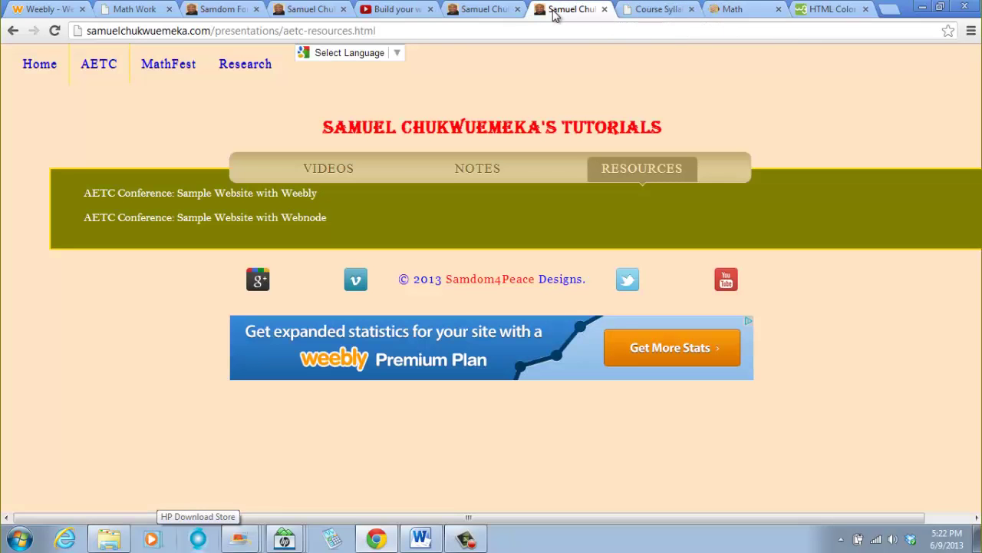
left_click(484, 8)
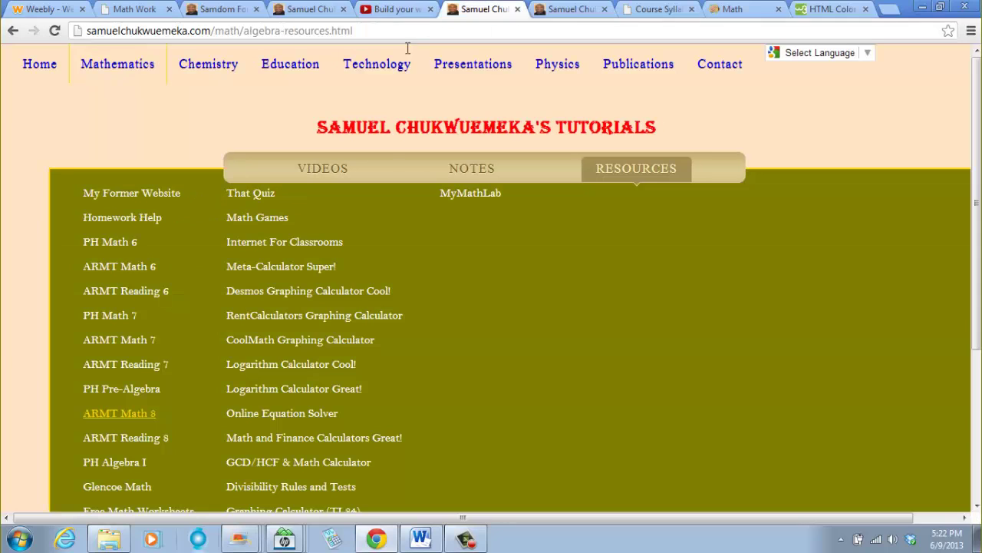
Open the former class website's Pre-Algebra Tests page and scroll to the ThatQuiz codes link.
left_click(123, 193)
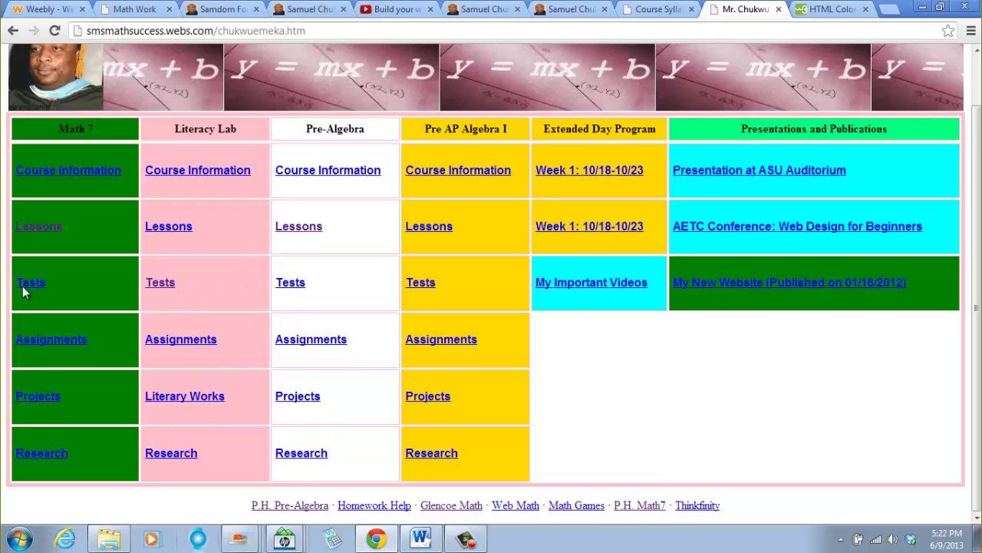
left_click(291, 283)
scroll(342, 324, "down", 5)
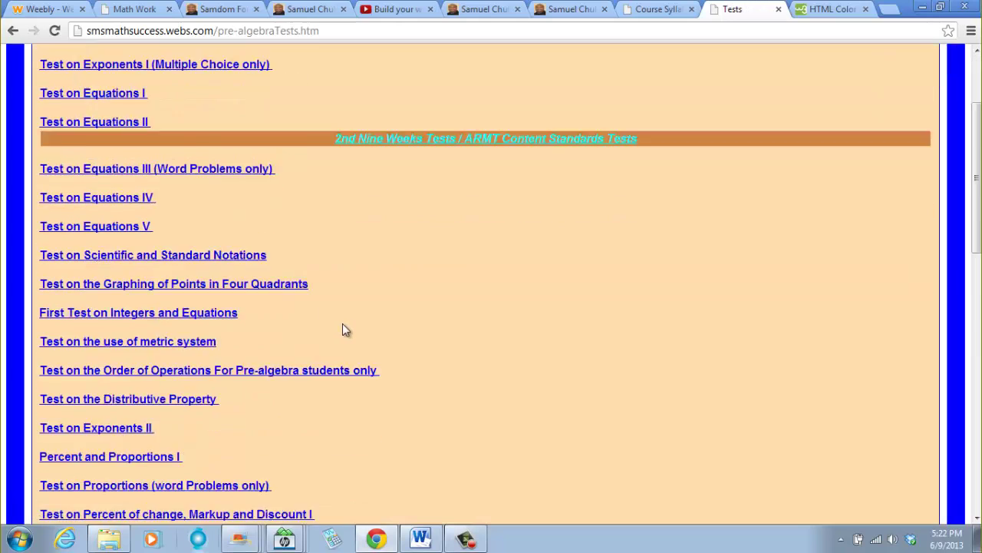
scroll(347, 328, "down", 5)
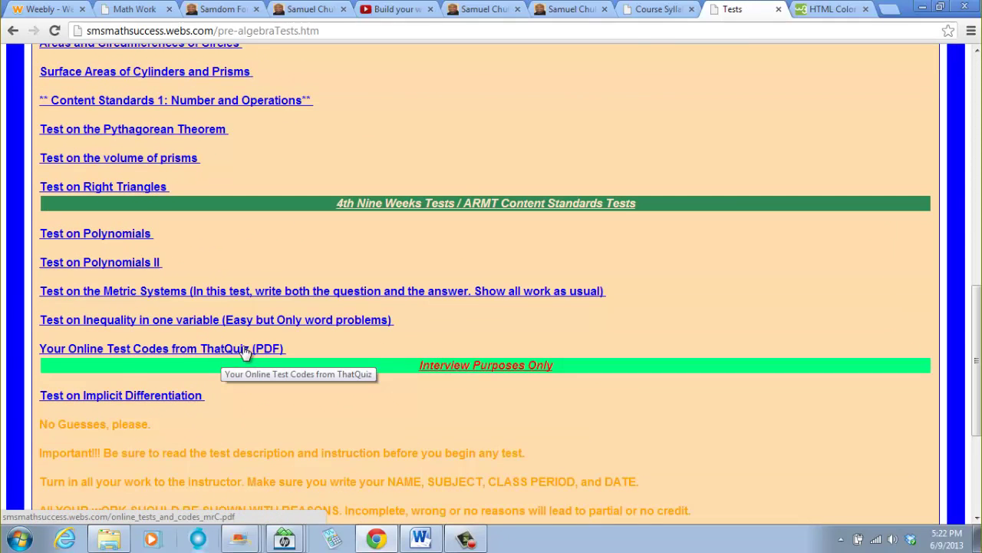
left_click(206, 350)
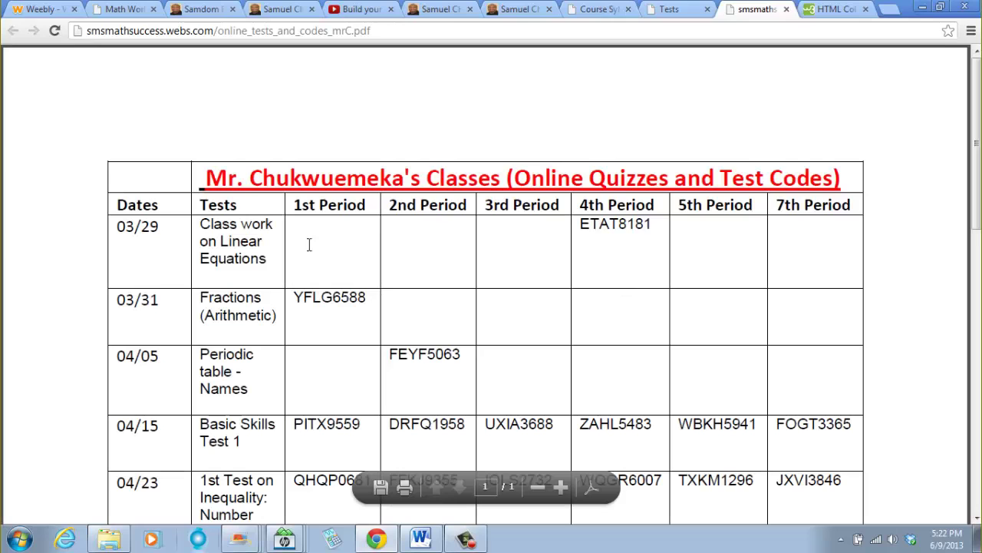
scroll(255, 227, "down", 2)
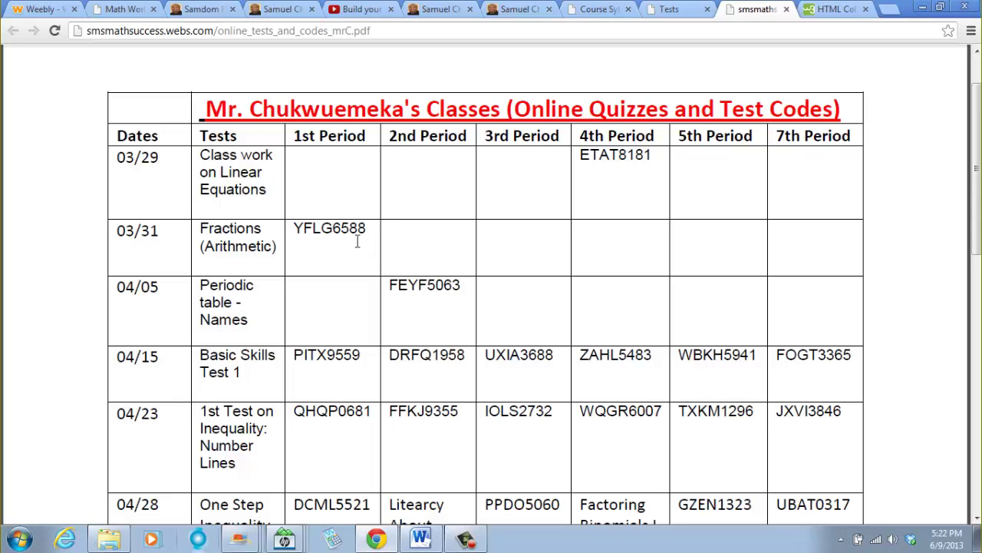
left_click_drag(293, 228, 362, 228)
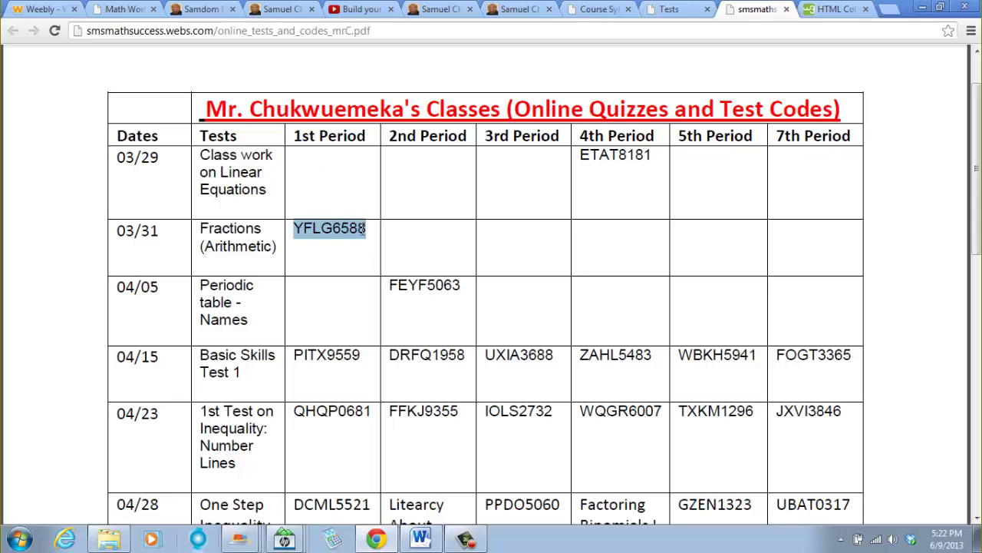
left_click(393, 294)
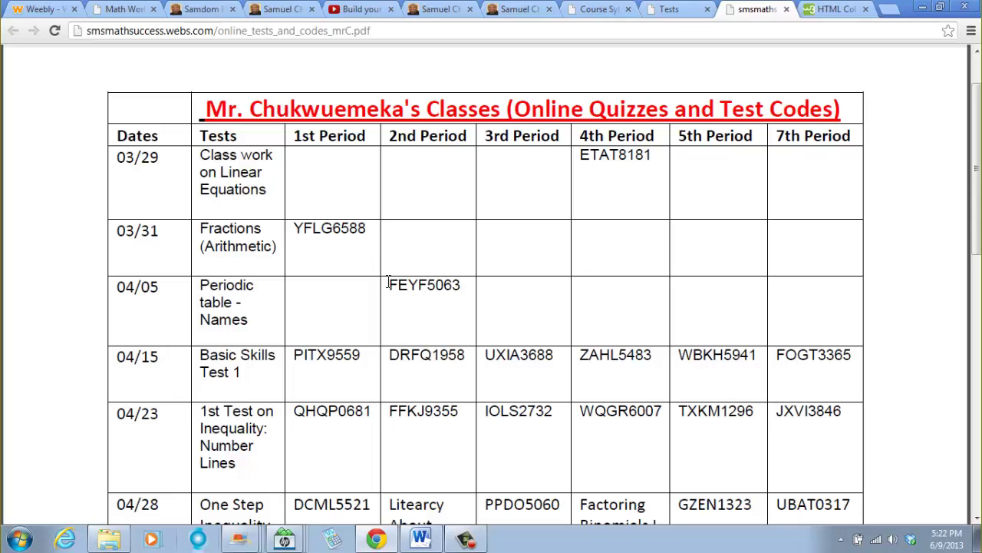
double_click(321, 234)
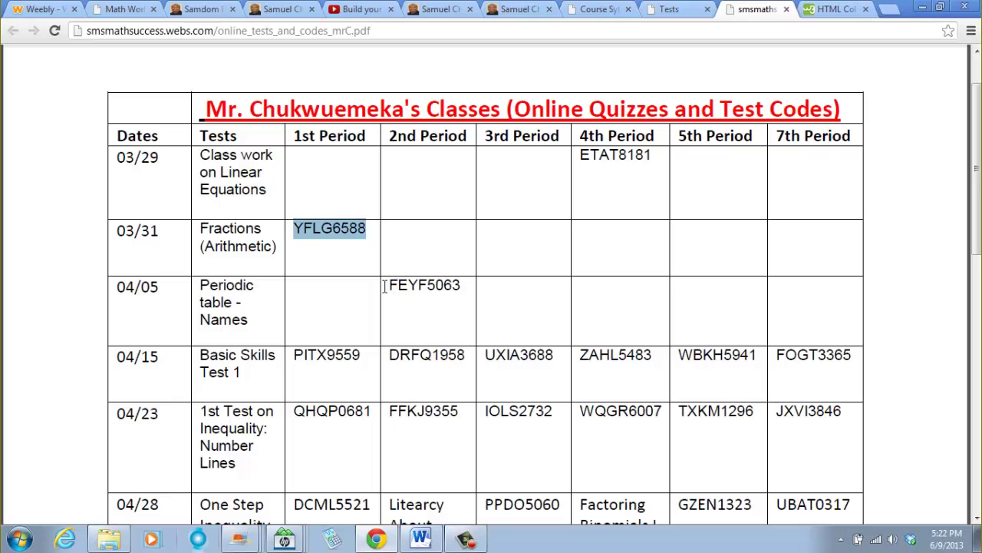
left_click_drag(385, 286, 462, 287)
left_click(447, 302)
scroll(458, 354, "down", 3)
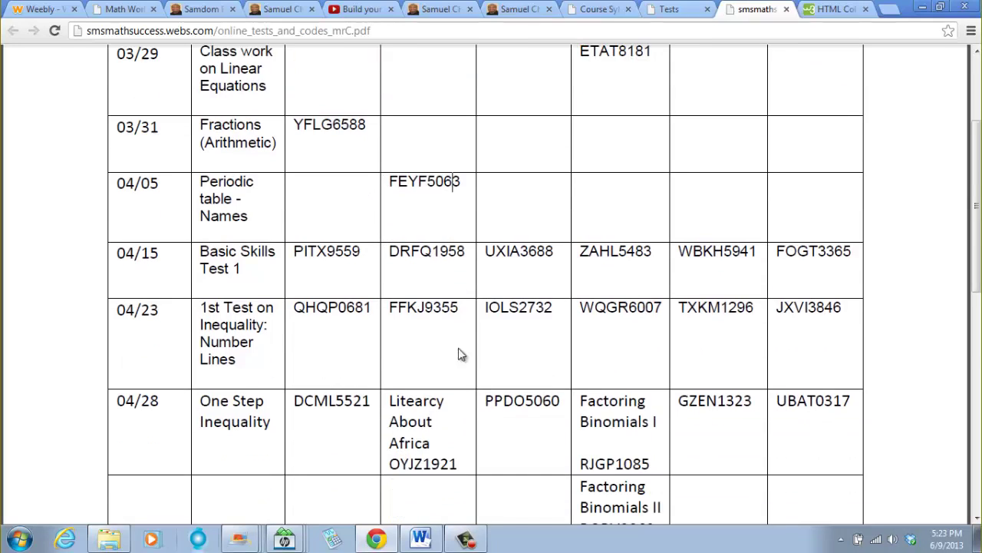
scroll(458, 353, "down", 4)
scroll(526, 361, "up", 6)
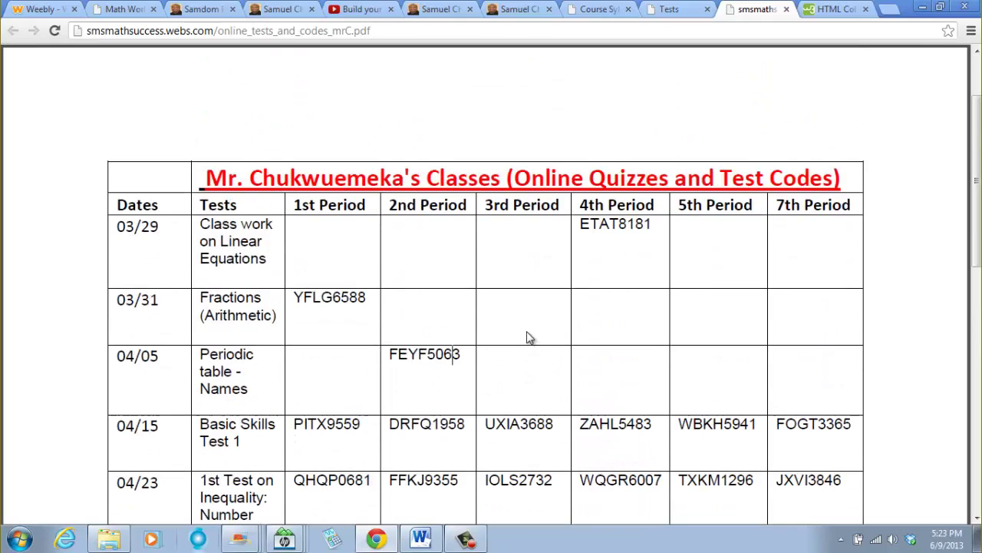
scroll(526, 338, "down", 2)
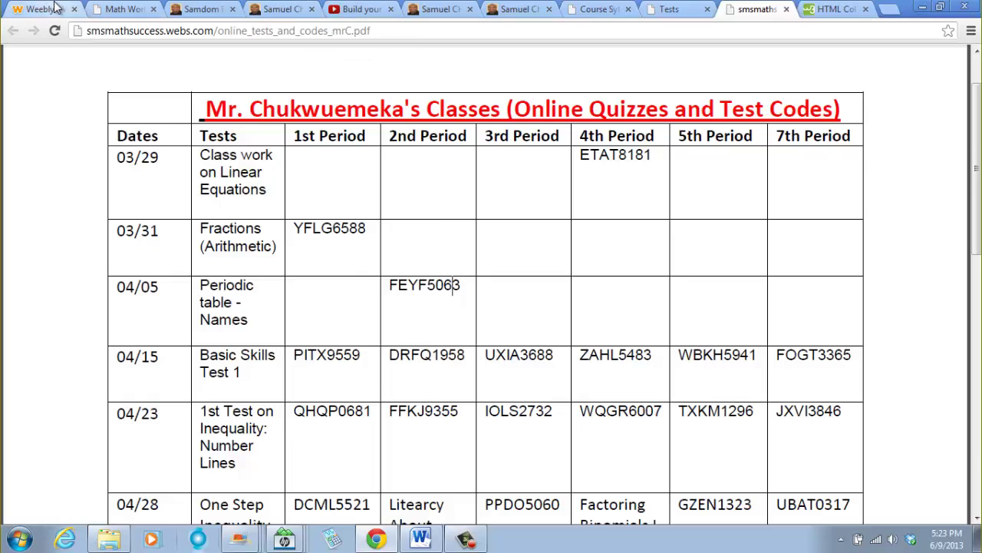
Go through the open tabs to the online test codes PDF and select the 04/05 test code.
left_click(28, 11)
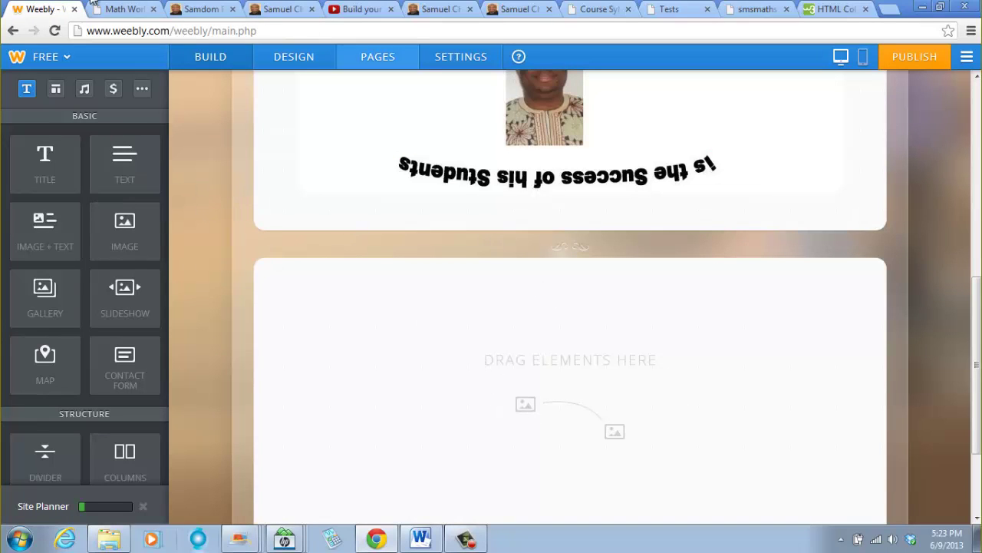
left_click(354, 12)
left_click(292, 14)
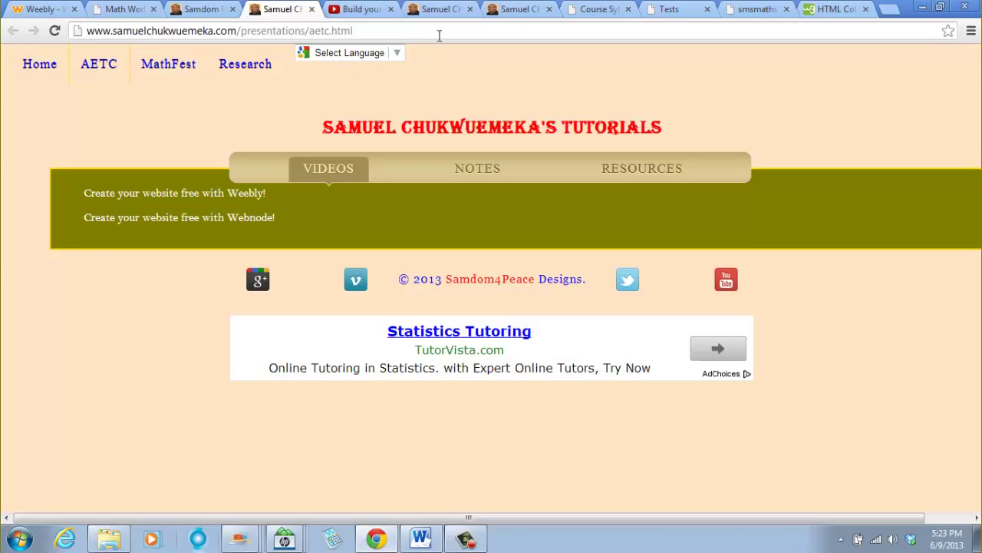
left_click(443, 12)
left_click(529, 9)
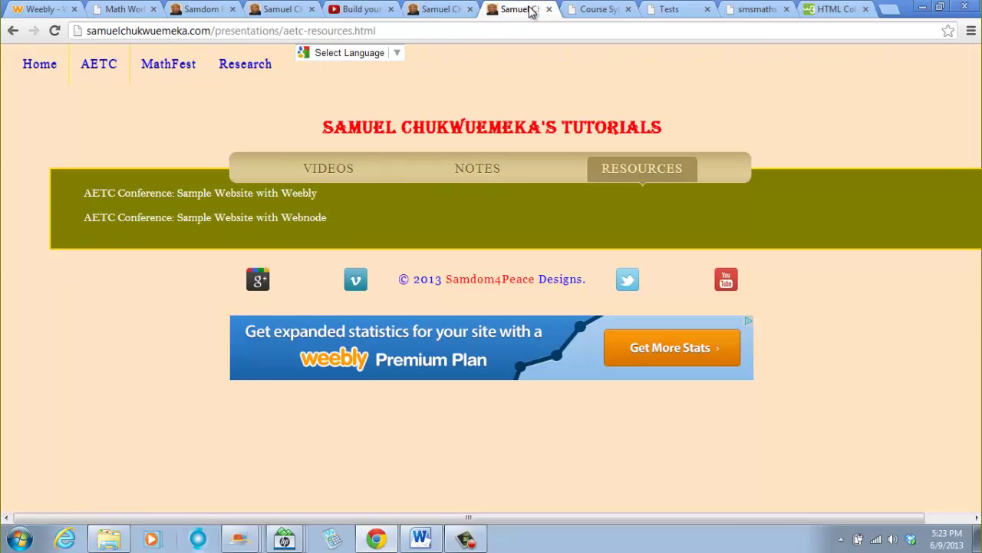
left_click(618, 11)
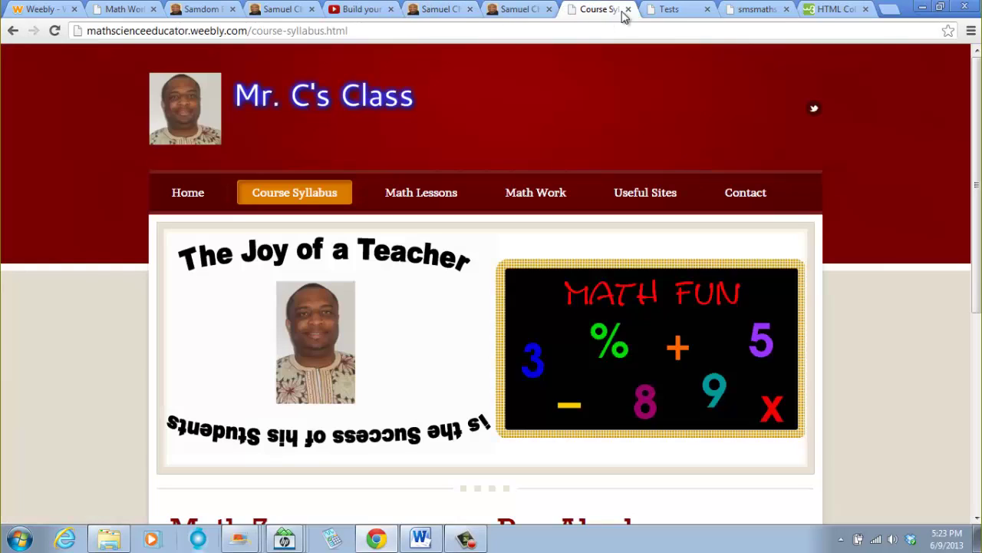
left_click(678, 10)
left_click(757, 11)
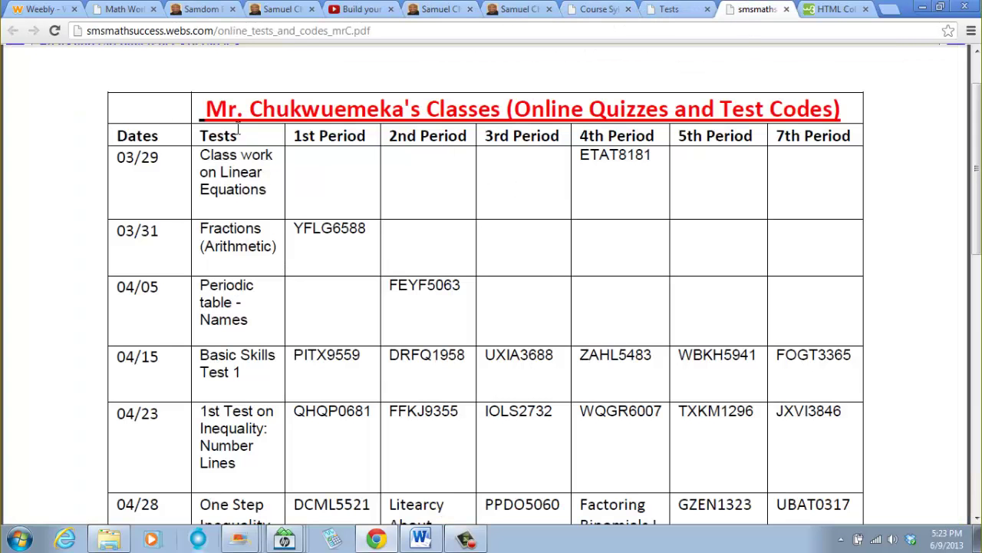
left_click(453, 285)
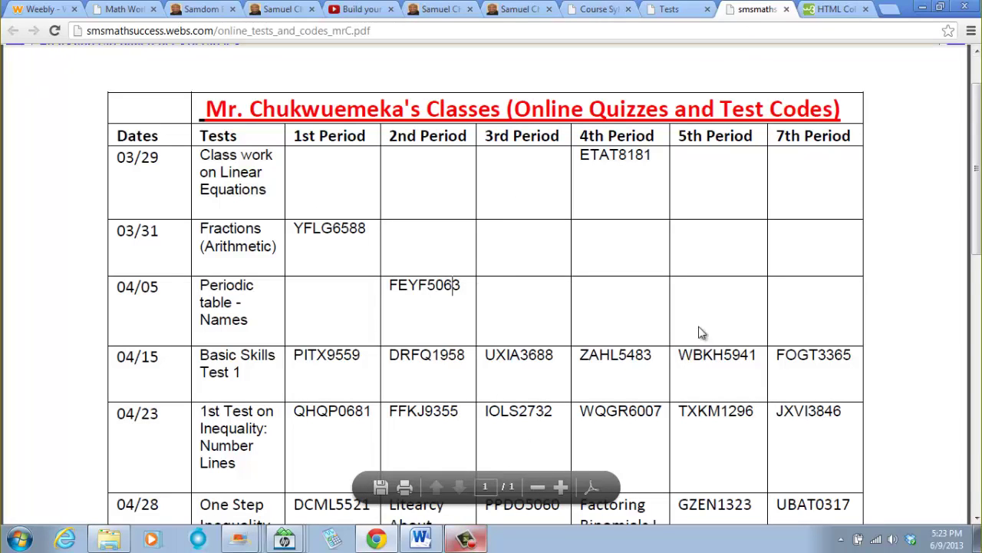
Cycle back through the tabs and settle on the Weebly editor's Mr. C's Class page.
left_click(62, 9)
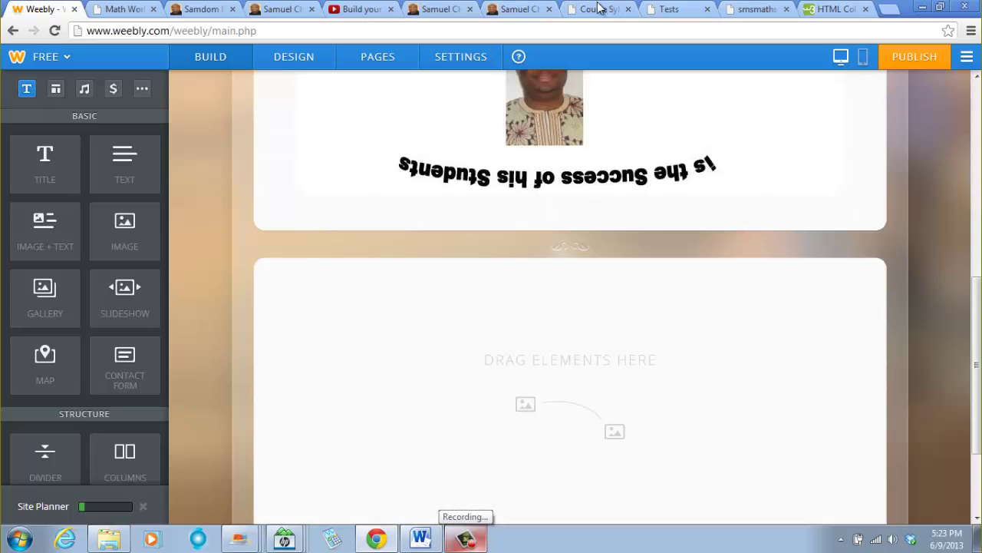
left_click(519, 8)
left_click(438, 9)
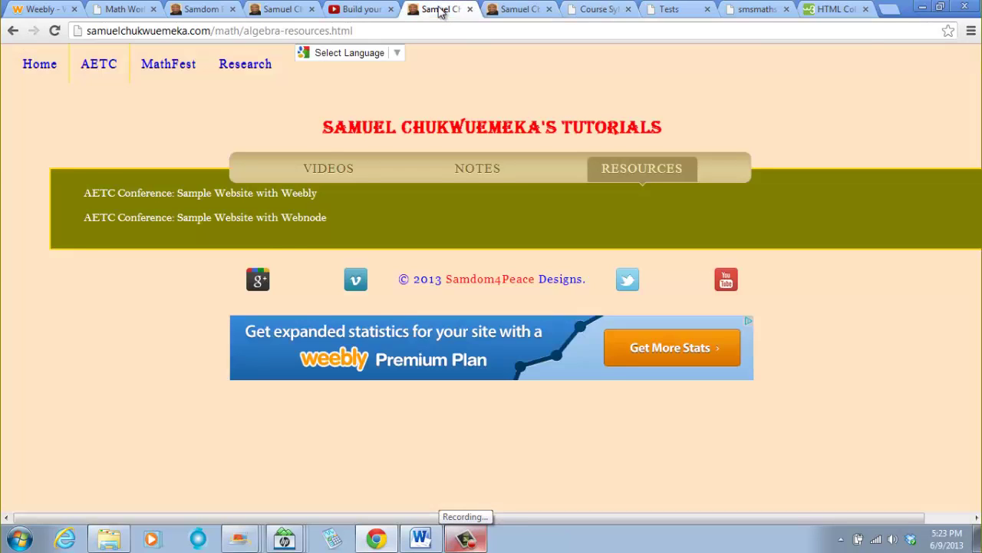
left_click(370, 10)
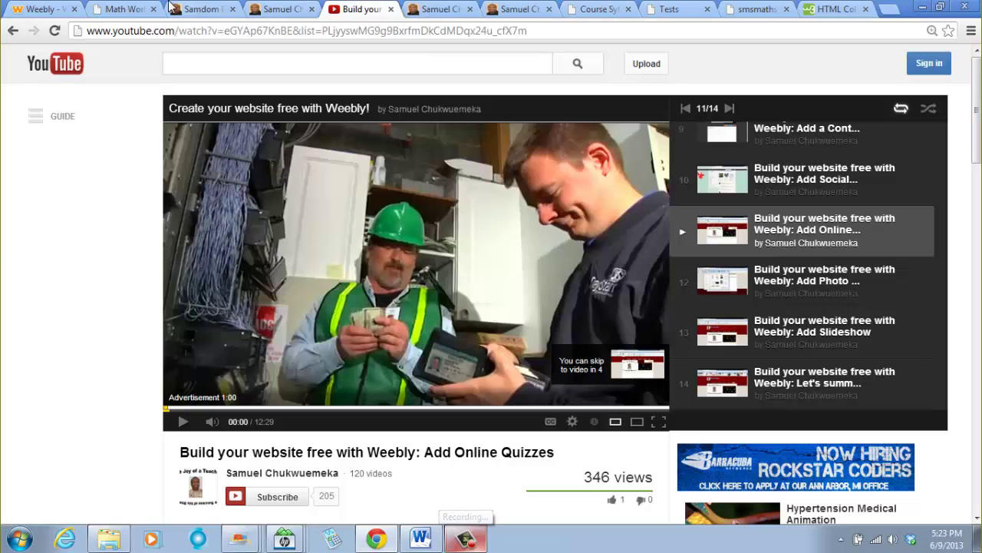
left_click(45, 10)
Publish the Mr. C's Class site and open its live home page from the Website Published link.
scroll(294, 292, "up", 10)
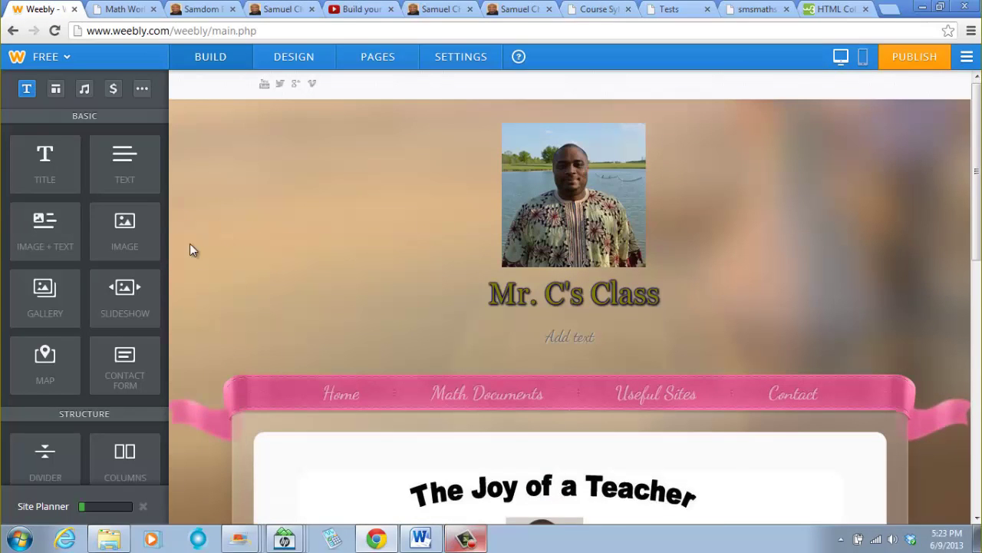
scroll(738, 359, "down", 3)
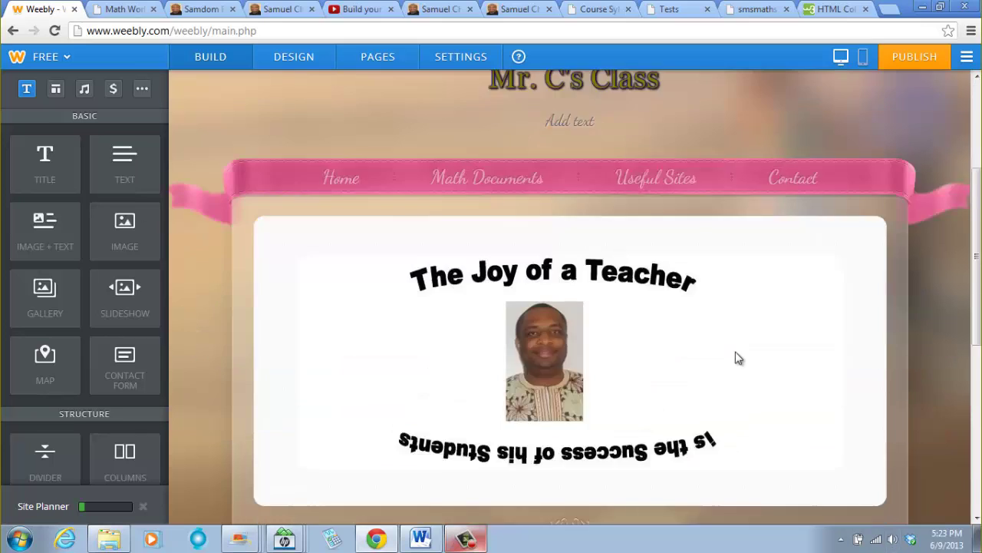
scroll(753, 322, "up", 3)
left_click(925, 59)
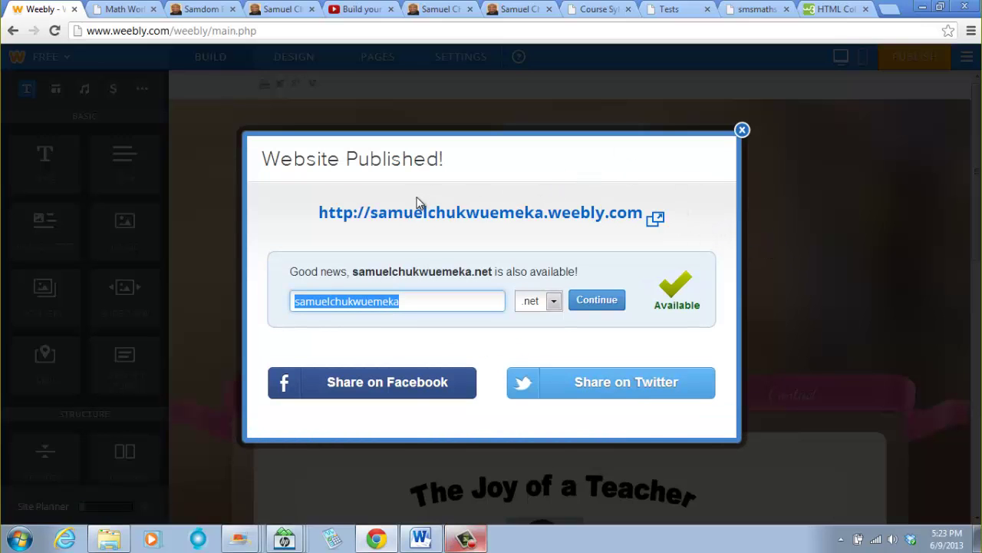
left_click(417, 212)
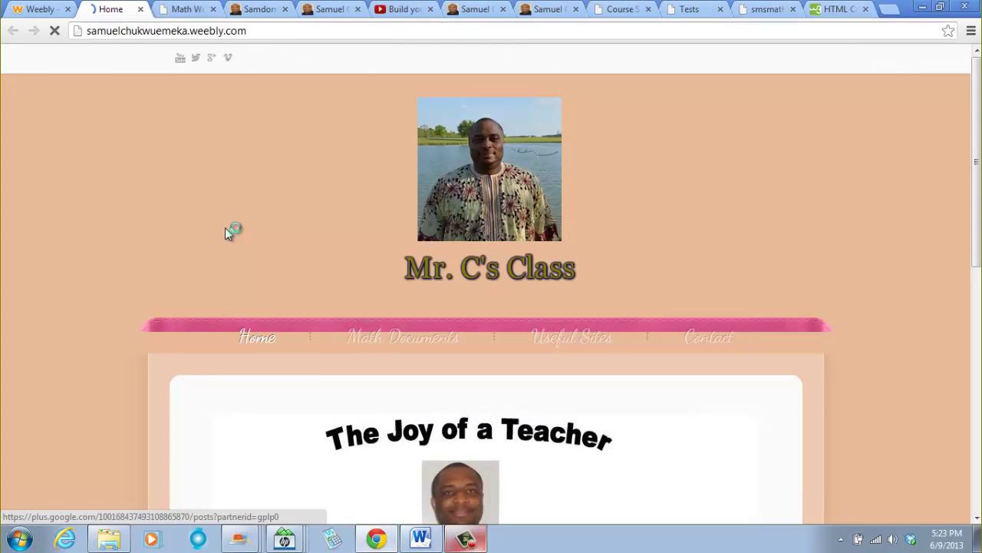
Close the Math Work tab and return to the live site's Home tab.
left_click(162, 16)
left_click(213, 10)
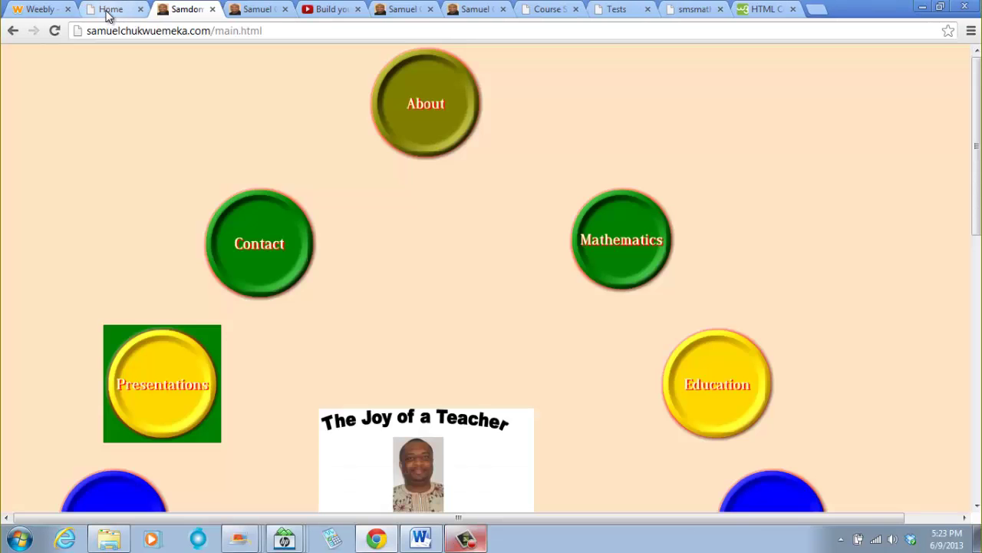
left_click(108, 15)
scroll(220, 266, "down", 2)
scroll(253, 258, "up", 2)
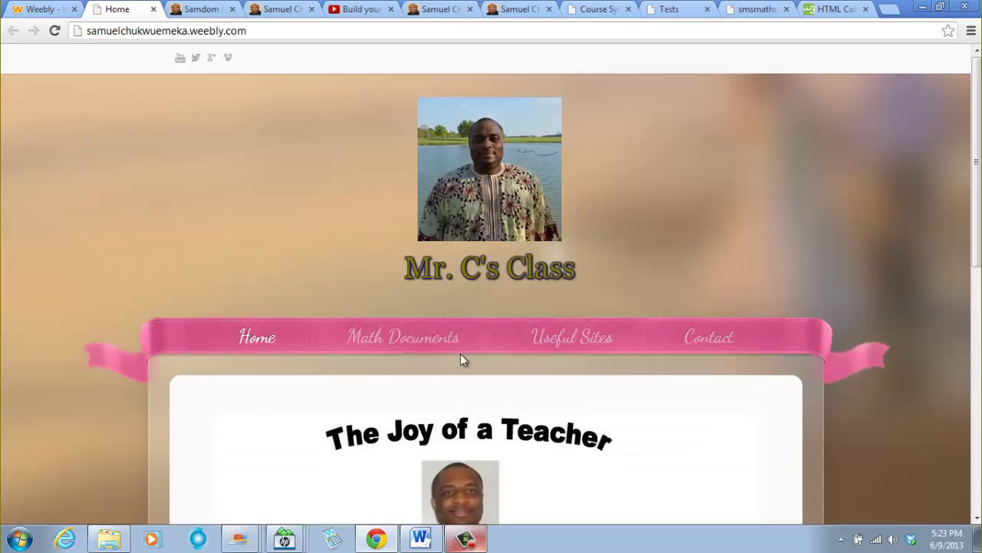
Go to Math Documents > Math Work > Assignments and scroll down to the embedded Montgomery map.
mouse_move(379, 332)
mouse_move(405, 434)
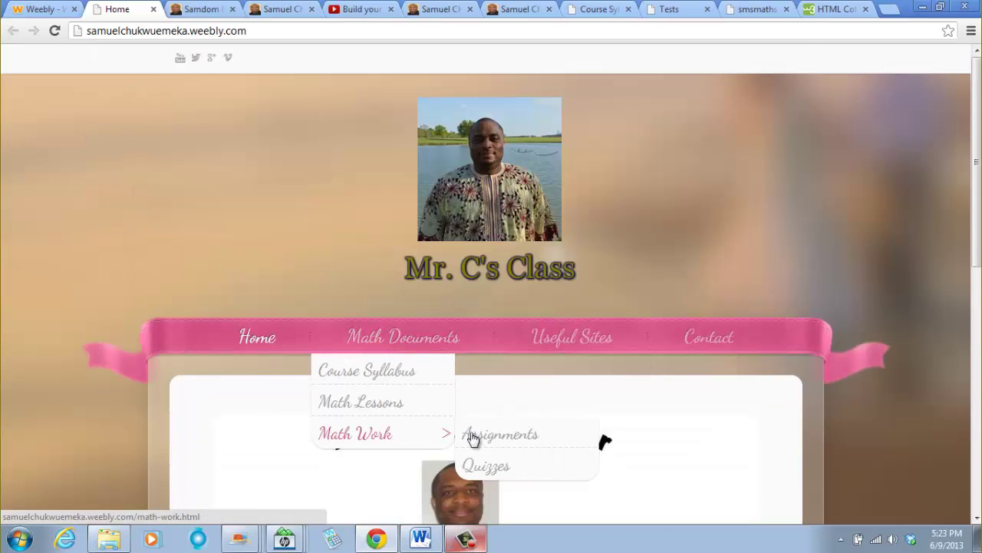
left_click(511, 436)
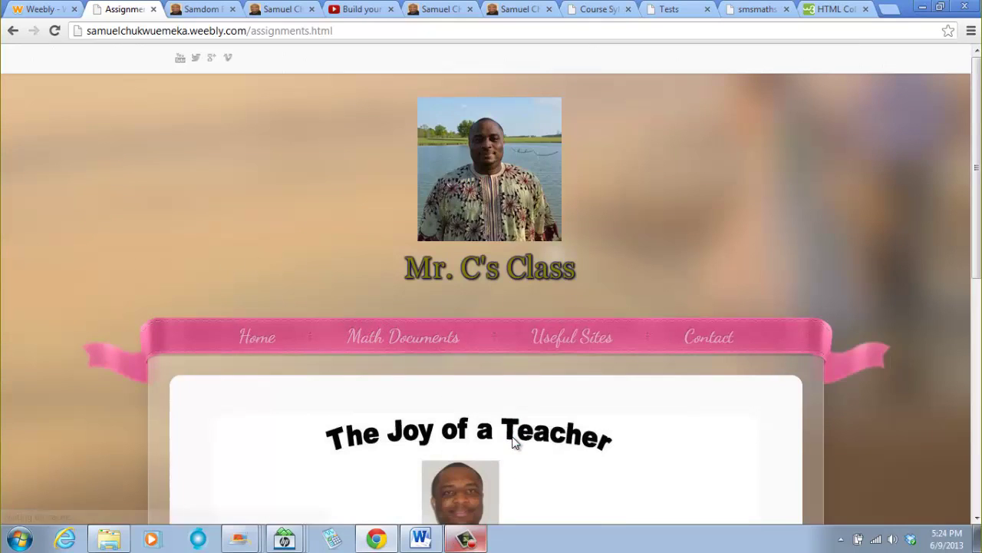
scroll(513, 442, "down", 6)
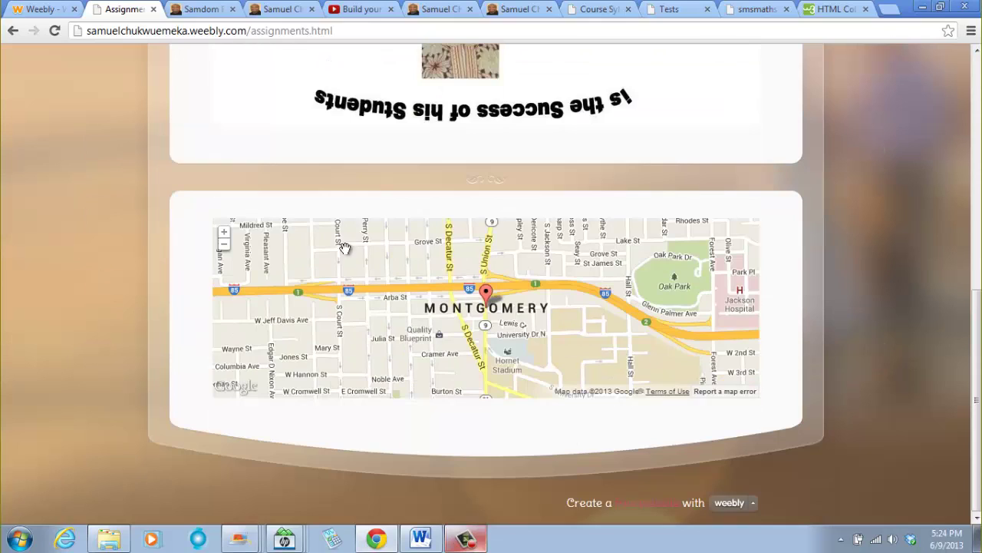
scroll(540, 330, "up", 6)
scroll(540, 329, "down", 6)
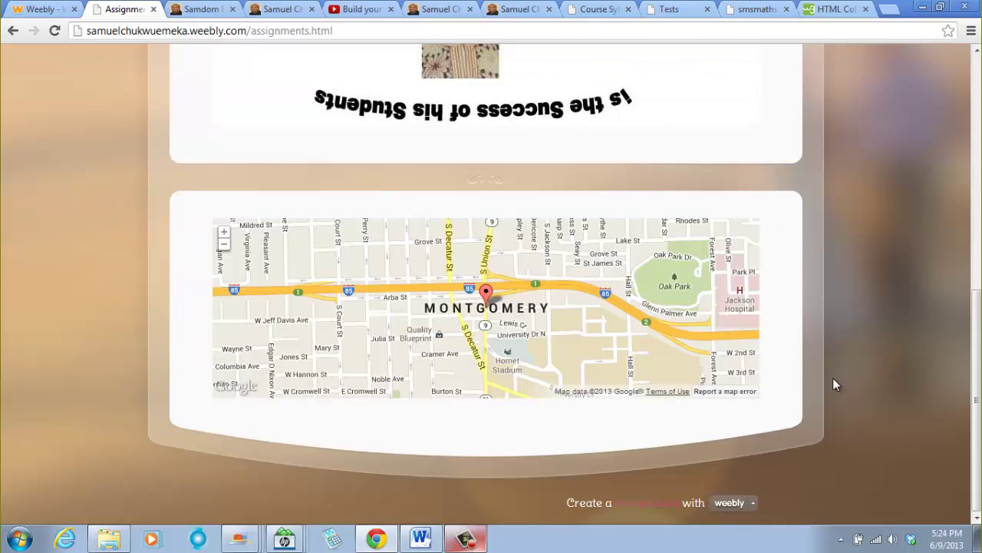